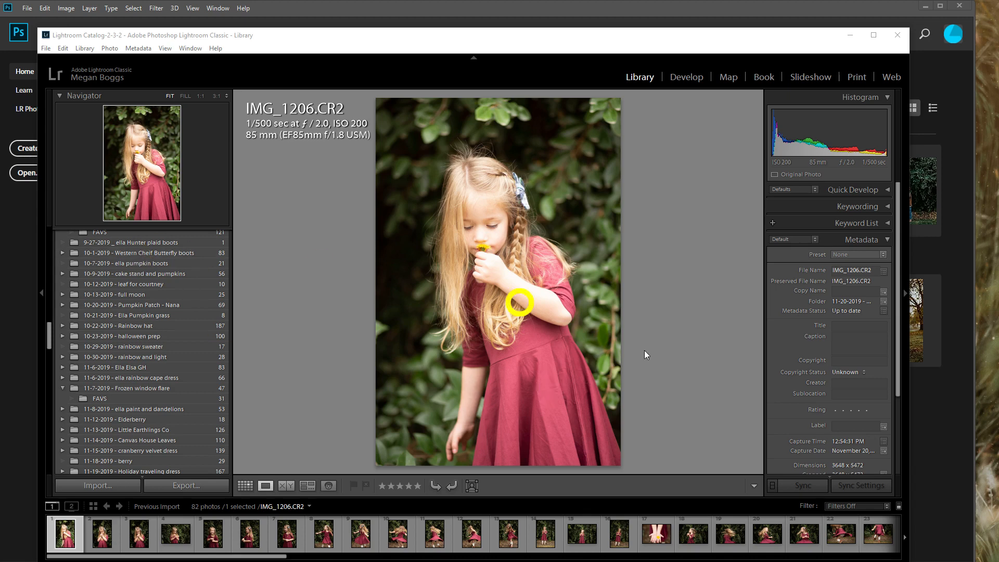
- Rate IMG_1206, IMG_1207 and IMG_1209 five stars, and flag IMG_1208 as a pick
{"action": "left_click", "coordinate": [510, 528]}
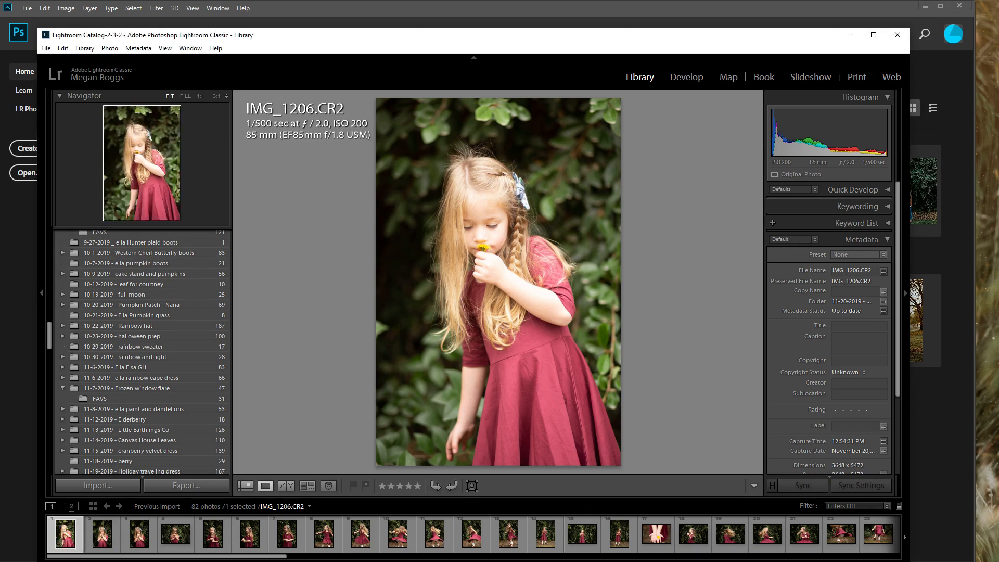
{"action": "key", "text": "shift+5"}
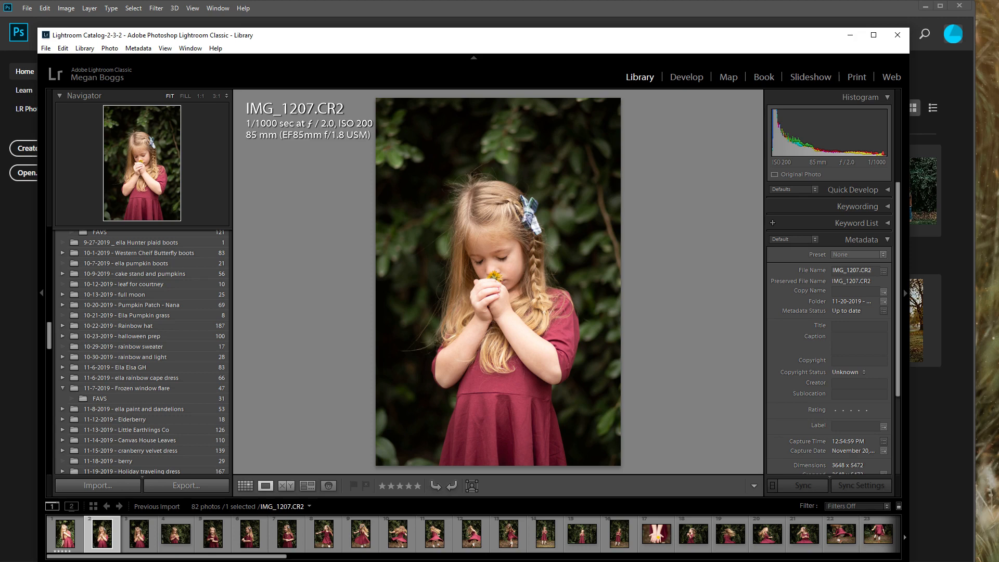
{"action": "key", "text": "5"}
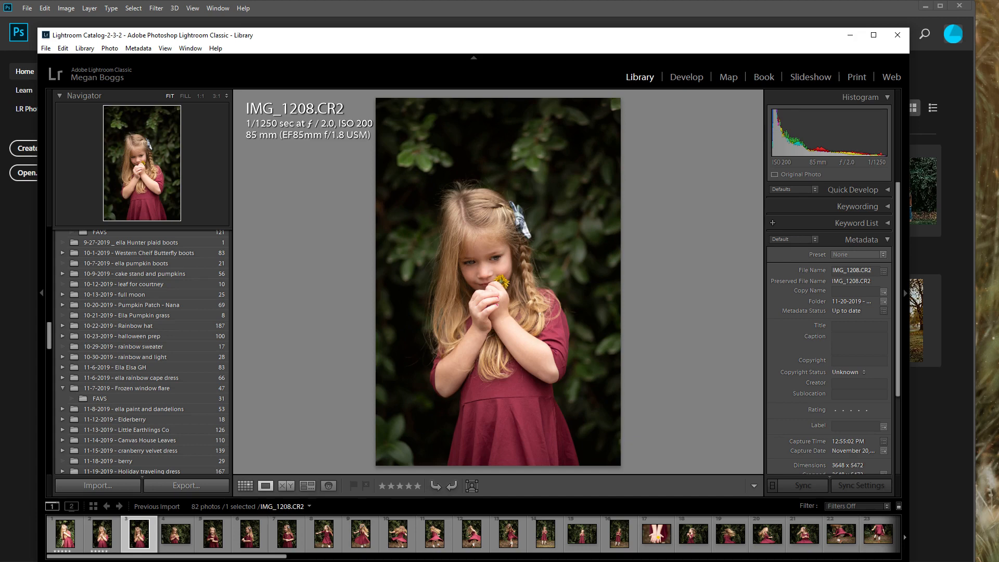
{"action": "key", "text": "Right"}
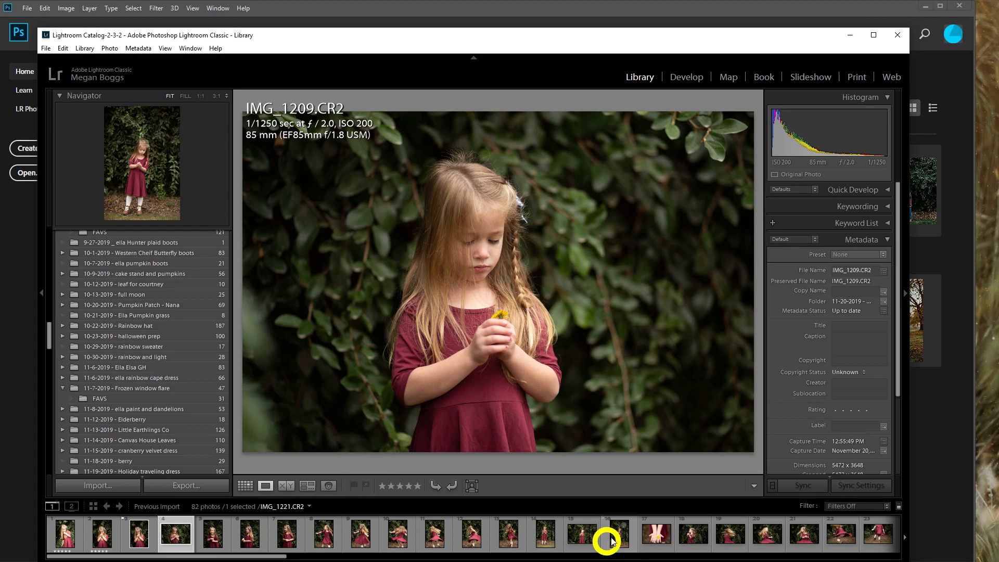
{"action": "key", "text": "5"}
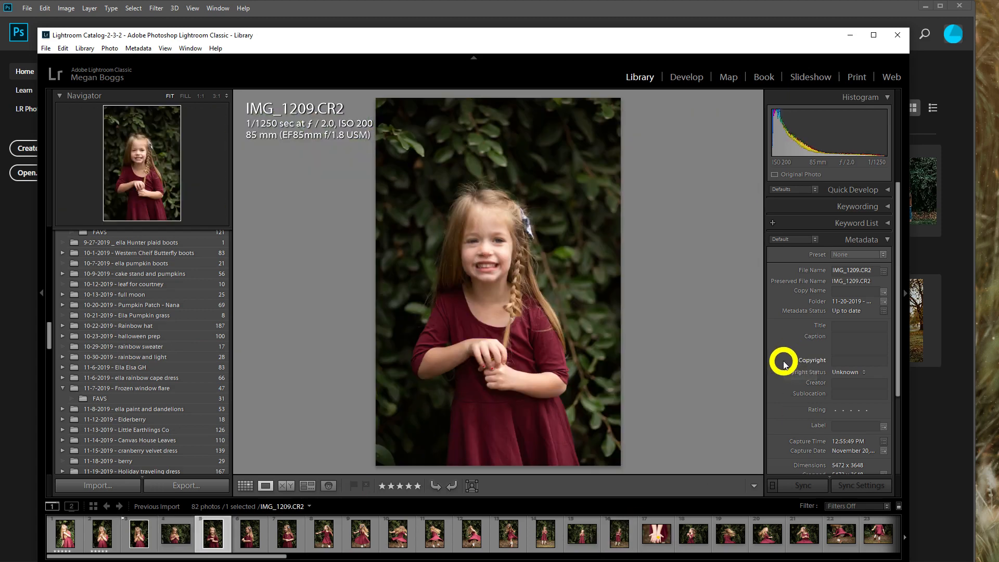
- Flag the photos from IMG_1210 through IMG_1218 as picks
{"action": "key", "text": "p"}
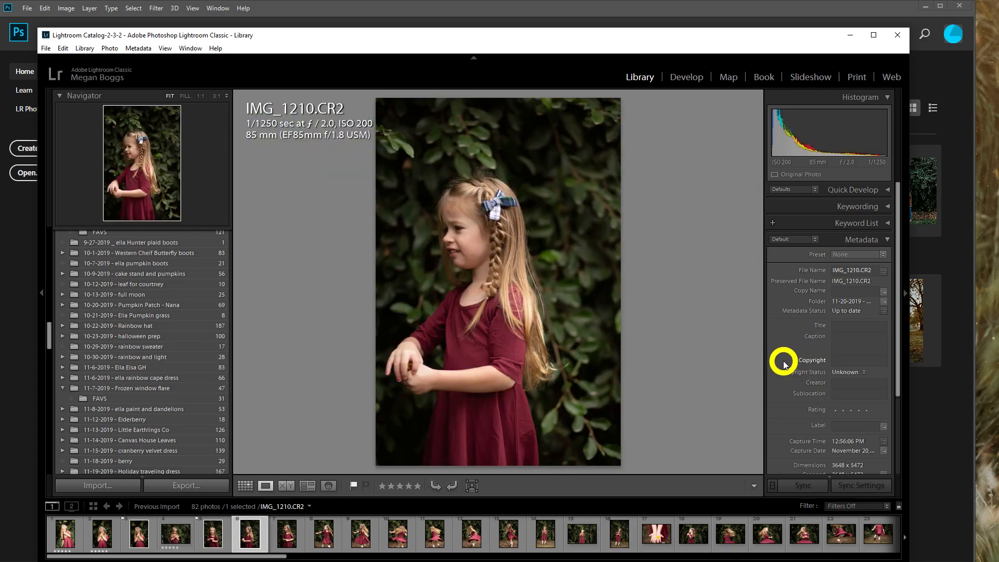
{"action": "key", "text": "p"}
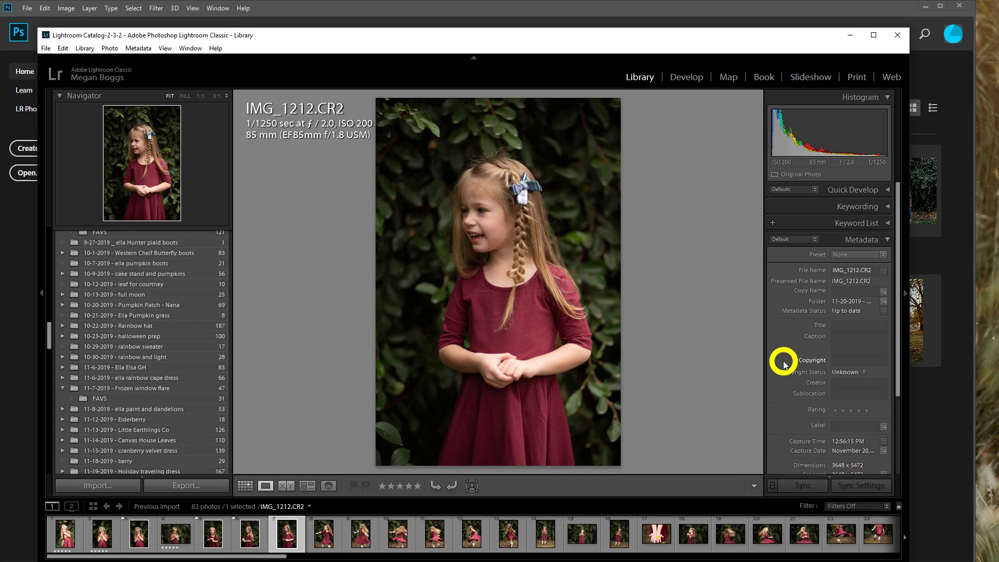
{"action": "key", "text": "Right"}
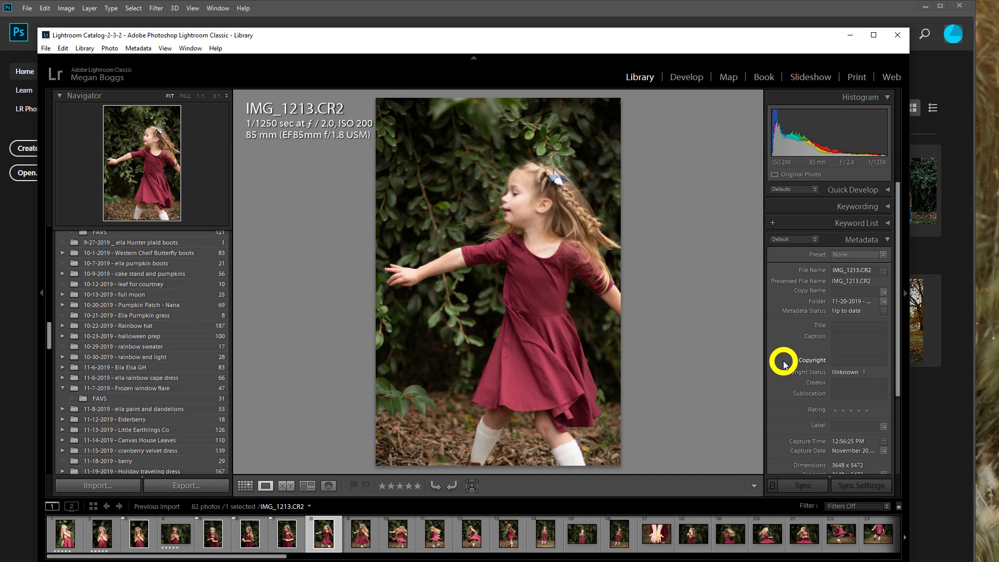
{"action": "key", "text": "Right"}
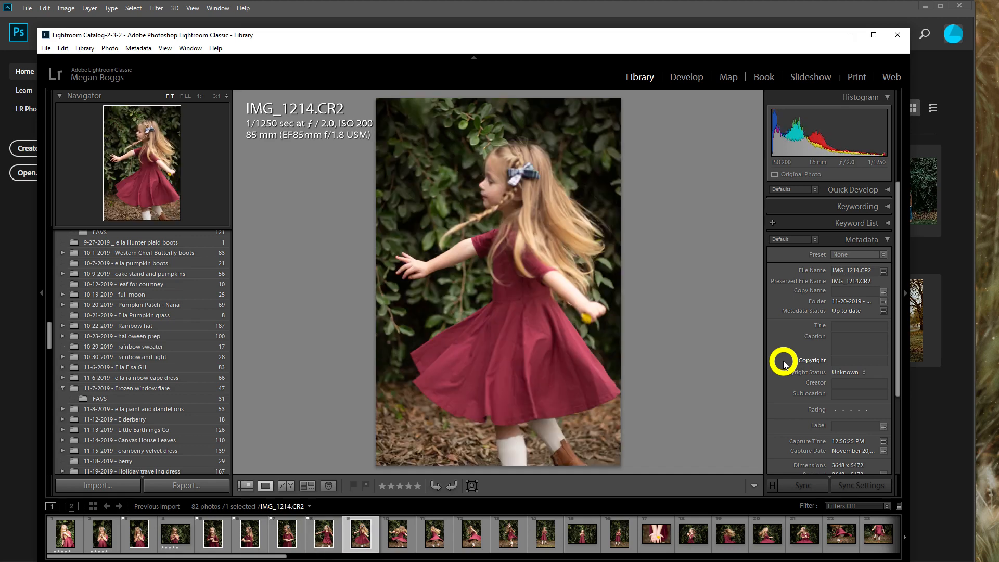
{"action": "key", "text": "Right"}
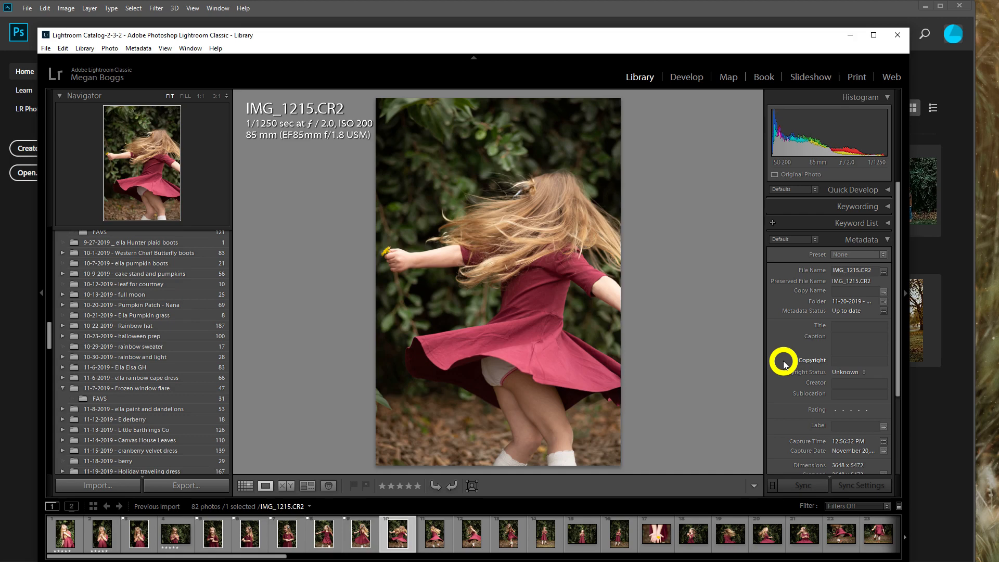
{"action": "key", "text": "Right"}
{"action": "key", "text": "Right"}
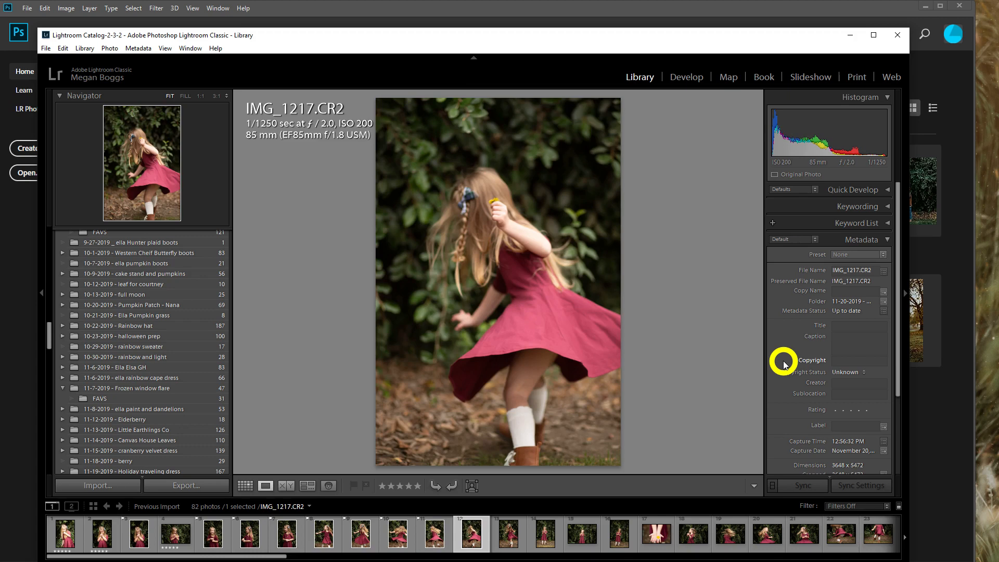
{"action": "key", "text": "Right"}
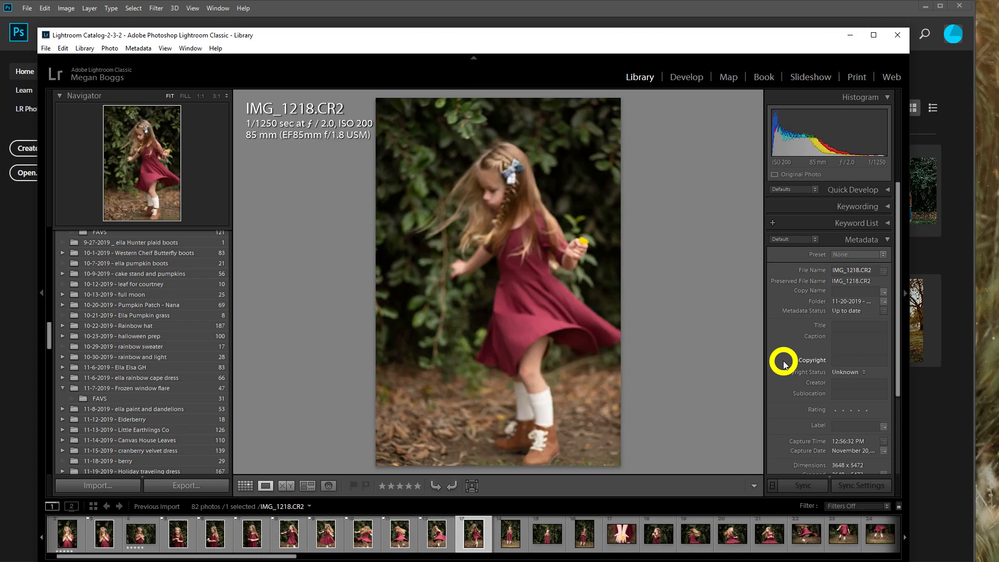
{"action": "key", "text": "Right"}
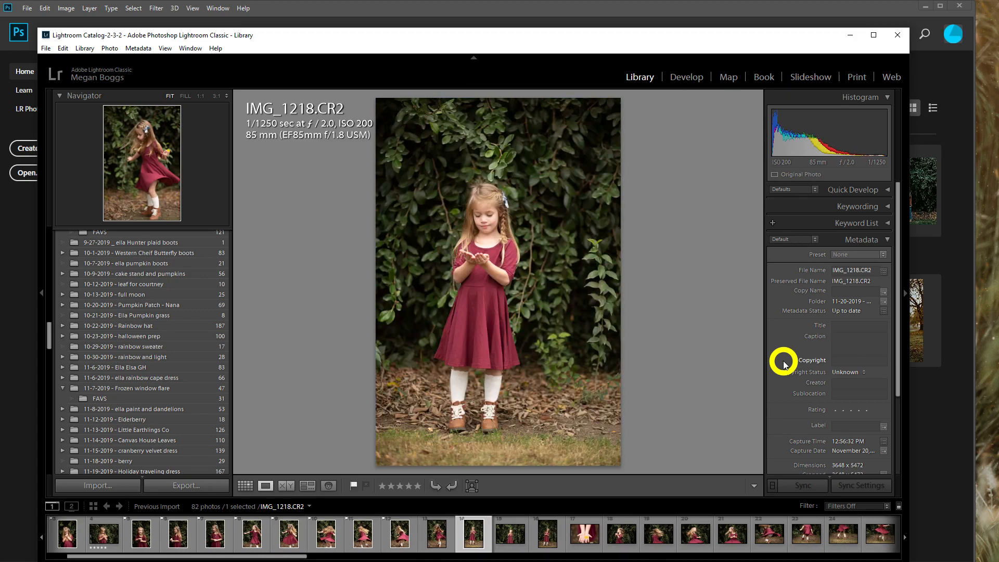
- Rate IMG_1219 five stars and flag IMG_1220 through IMG_1222 as picks
{"action": "key", "text": "Right"}
{"action": "key", "text": "Right"}
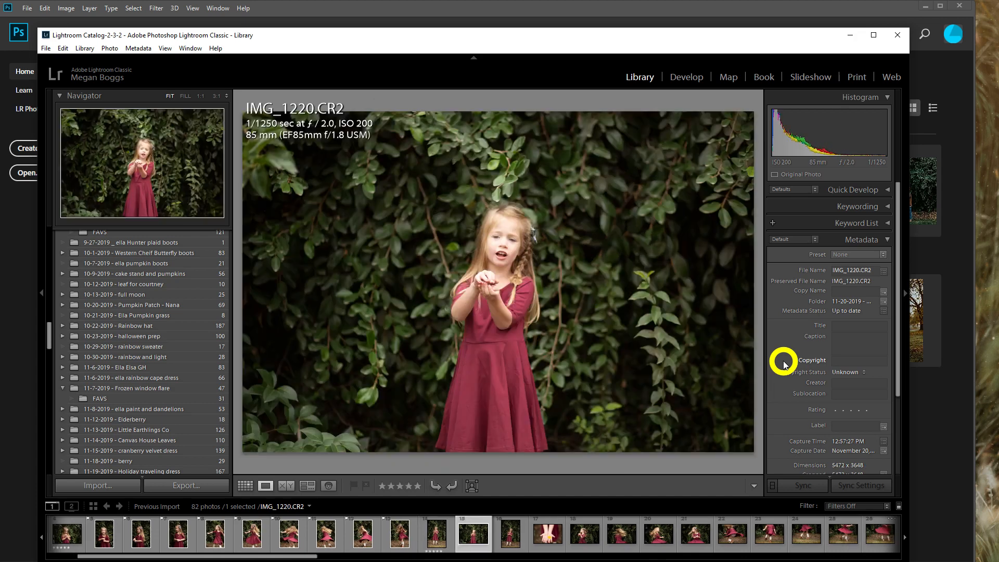
{"action": "key", "text": "Right"}
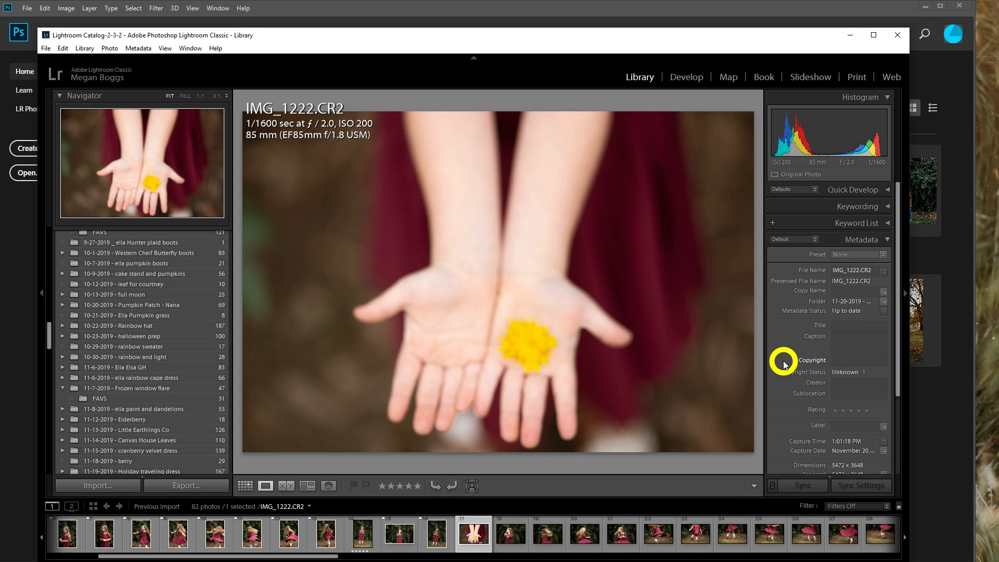
{"action": "key", "text": "Right"}
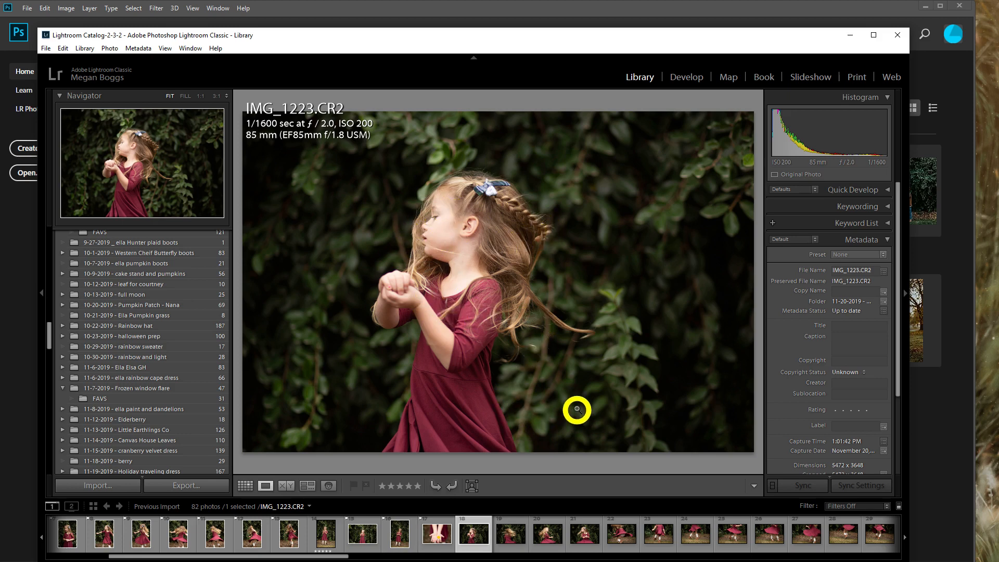
- Rate IMG_1223 and IMG_1224 five stars, and flag IMG_1225 through IMG_1228 as picks
{"action": "key", "text": "Right"}
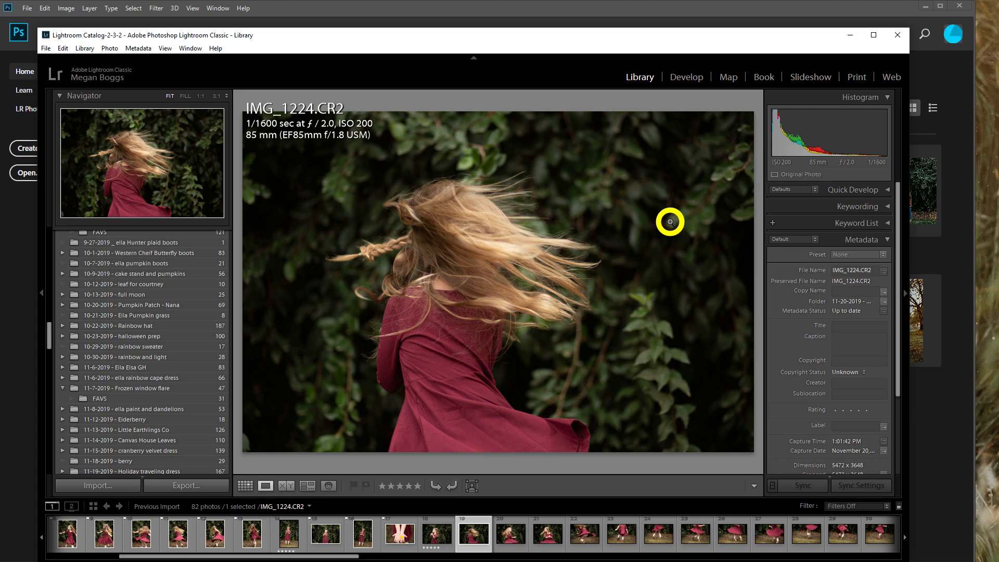
{"action": "key", "text": "Right"}
{"action": "key", "text": "p"}
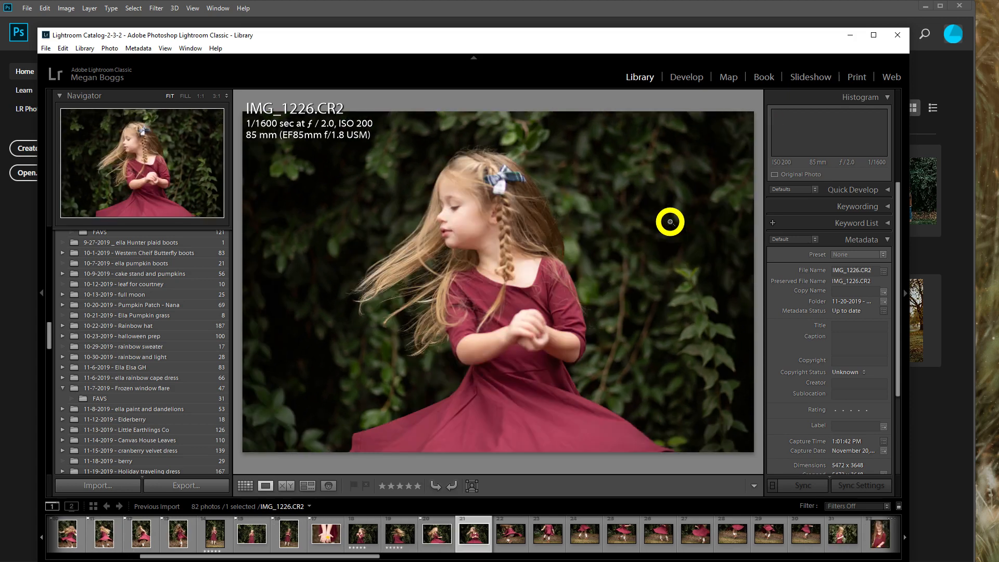
{"action": "key", "text": "Right"}
{"action": "key", "text": "Right"}
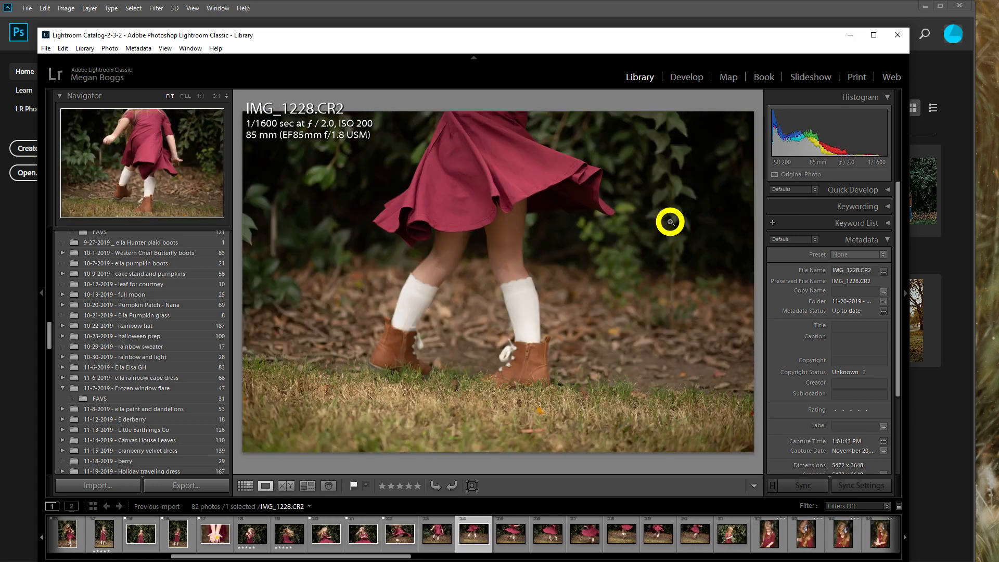
{"action": "key", "text": "Right"}
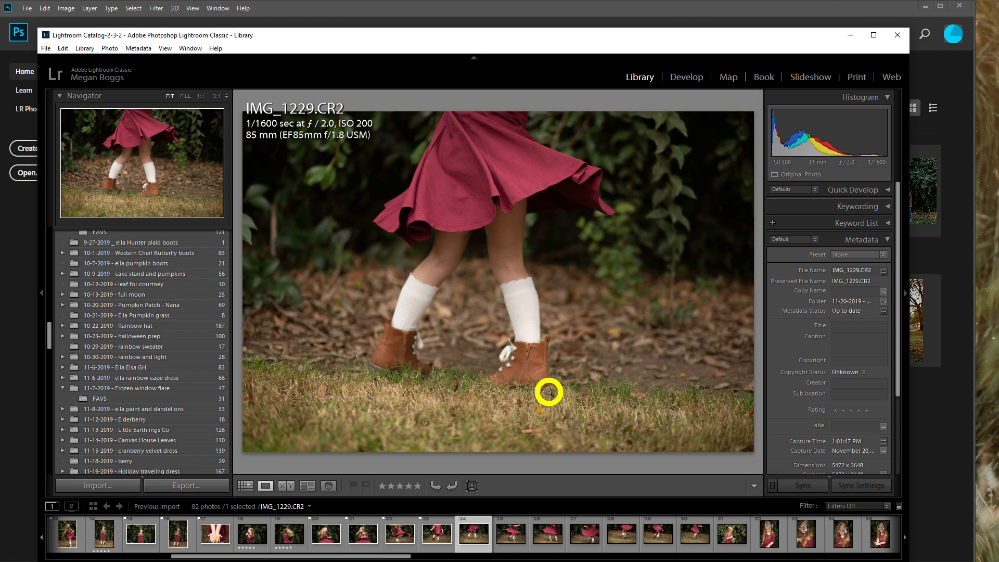
- Rate IMG_1229, IMG_1230 and IMG_1231 five stars, and flag IMG_1232 through IMG_1235 as picks
{"action": "key", "text": "Right"}
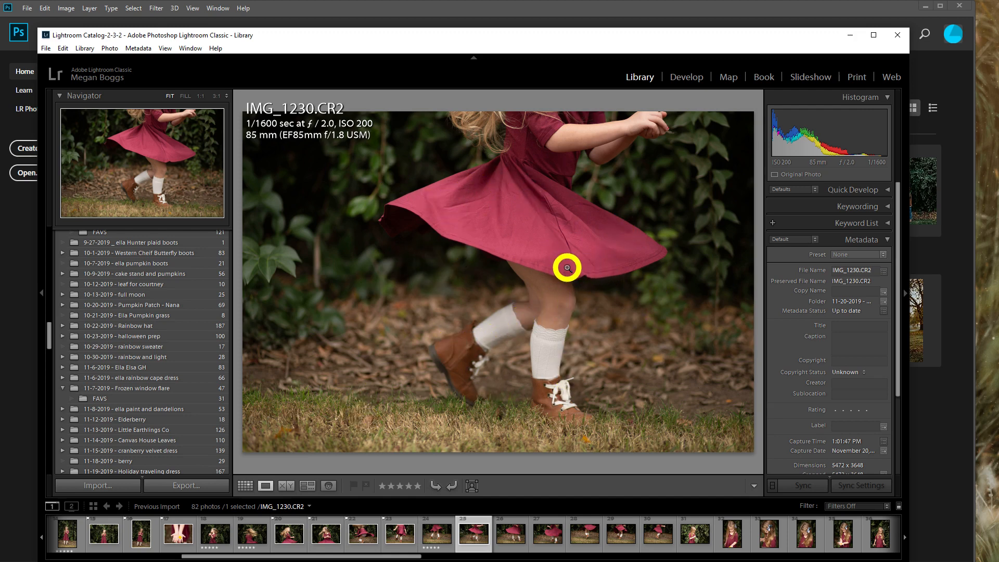
{"action": "key", "text": "Right"}
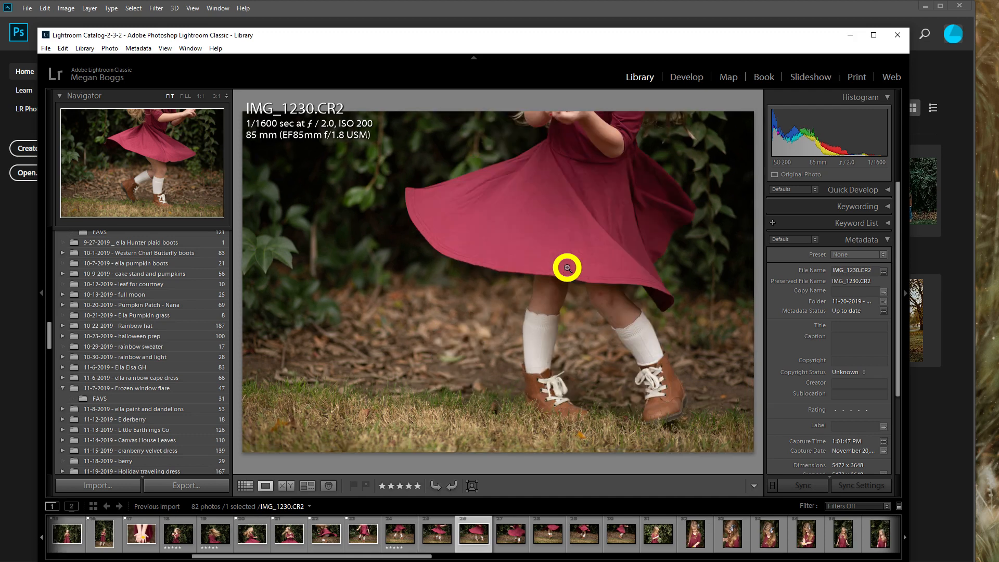
{"action": "key", "text": "Right"}
{"action": "key", "text": "Right"}
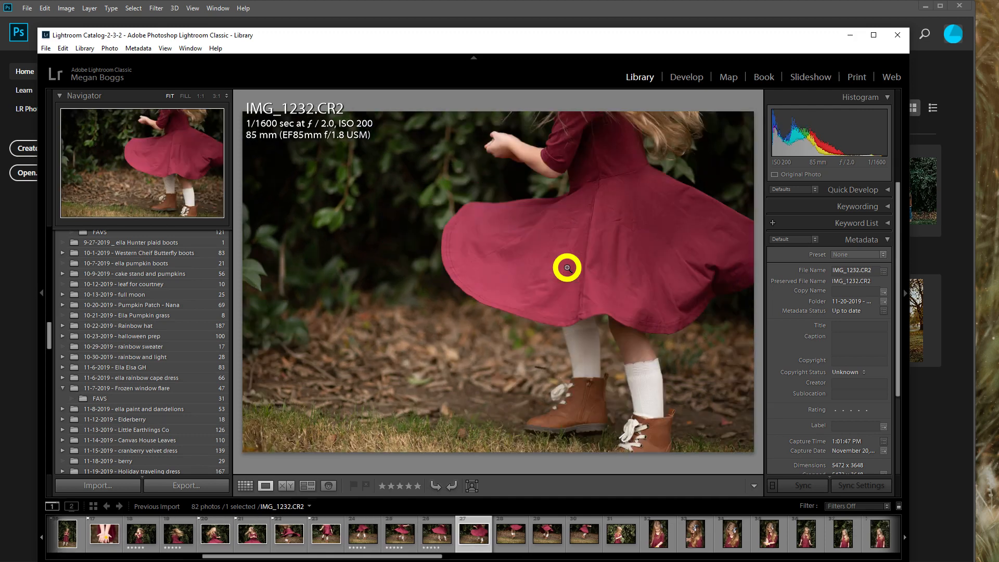
{"action": "key", "text": "Right"}
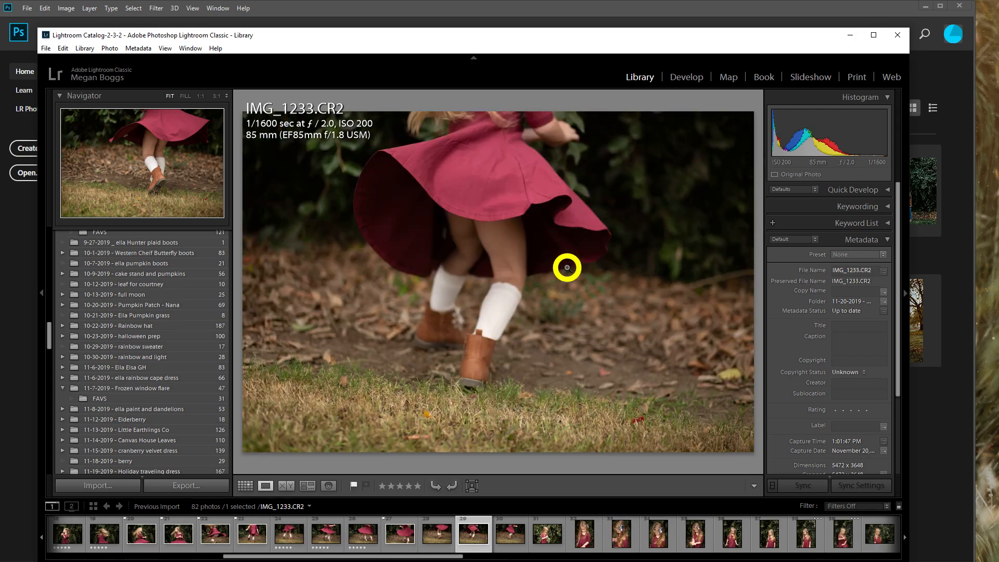
{"action": "key", "text": "Right"}
{"action": "key", "text": "Right"}
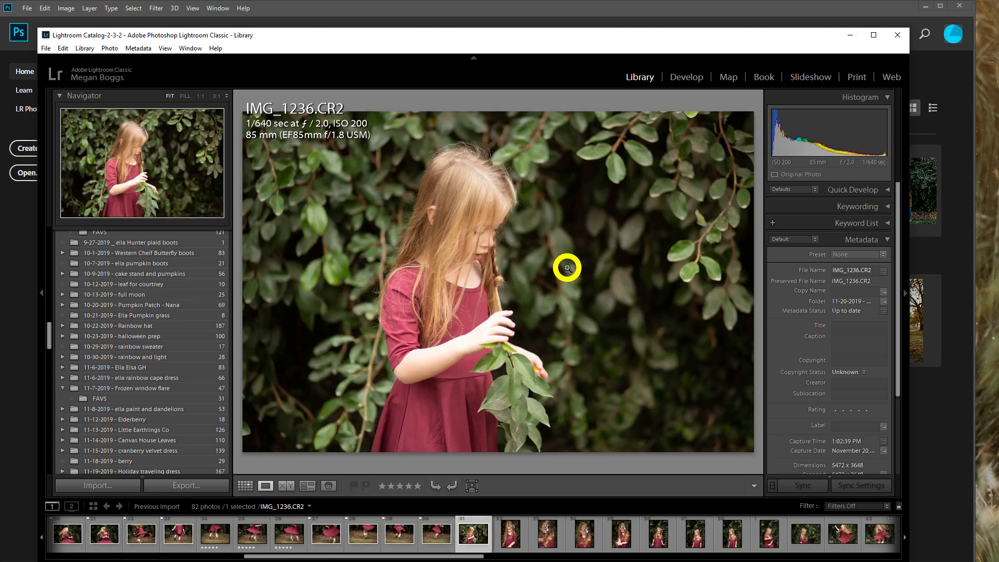
- Flag IMG_1236 through IMG_1238 as picks, and rate IMG_1239 and IMG_1240 five stars
{"action": "key", "text": "Right"}
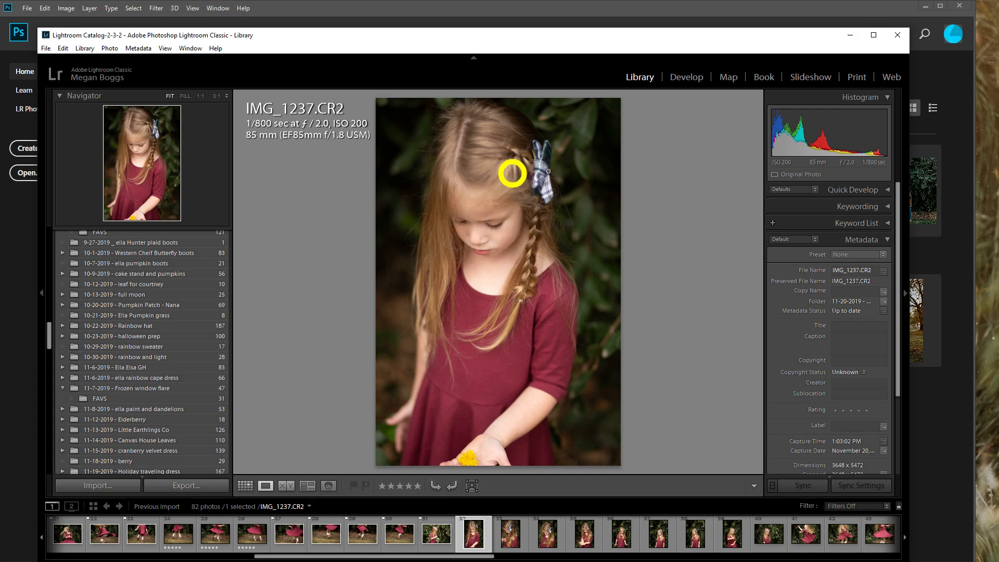
{"action": "key", "text": "Right"}
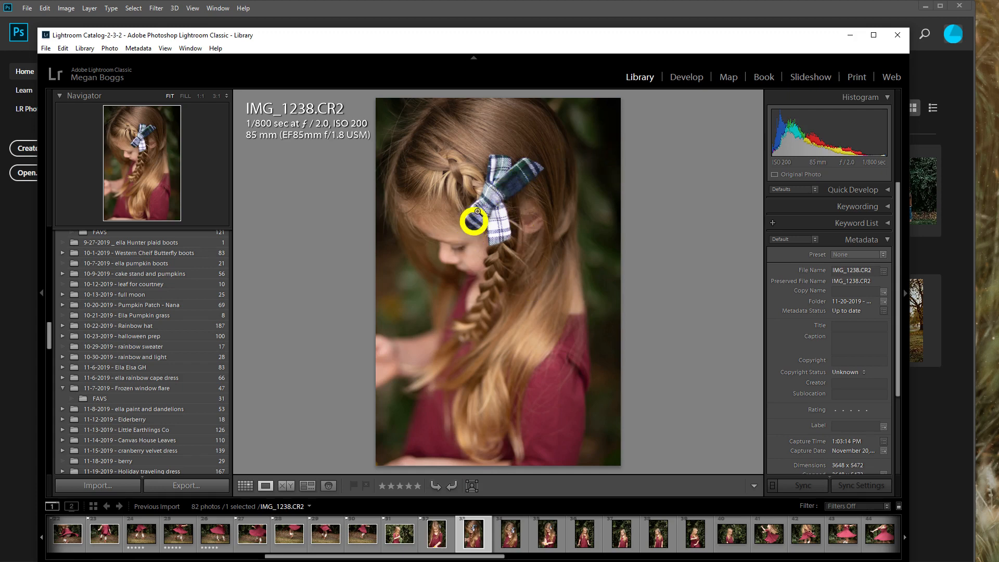
{"action": "key", "text": "Right"}
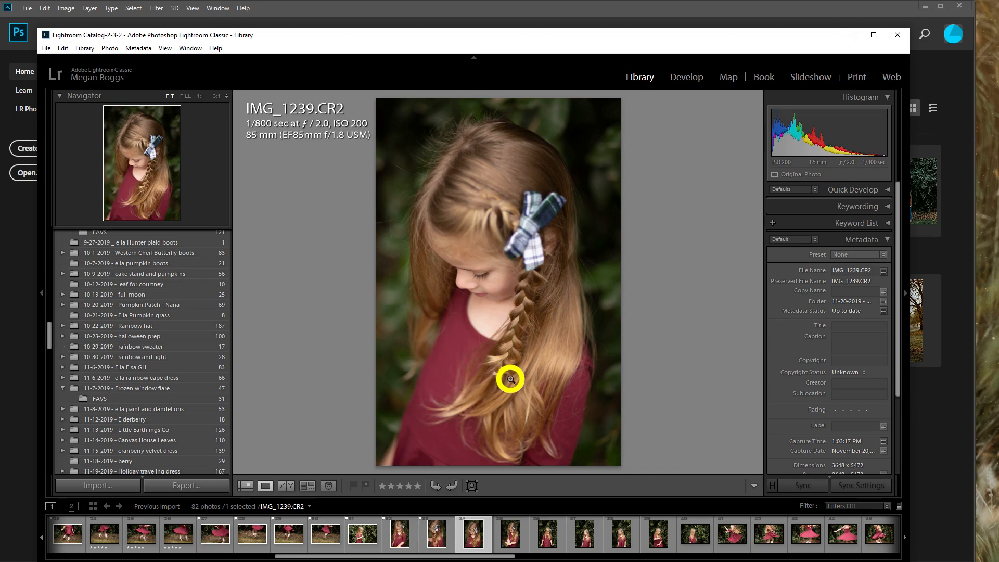
{"action": "key", "text": "Right"}
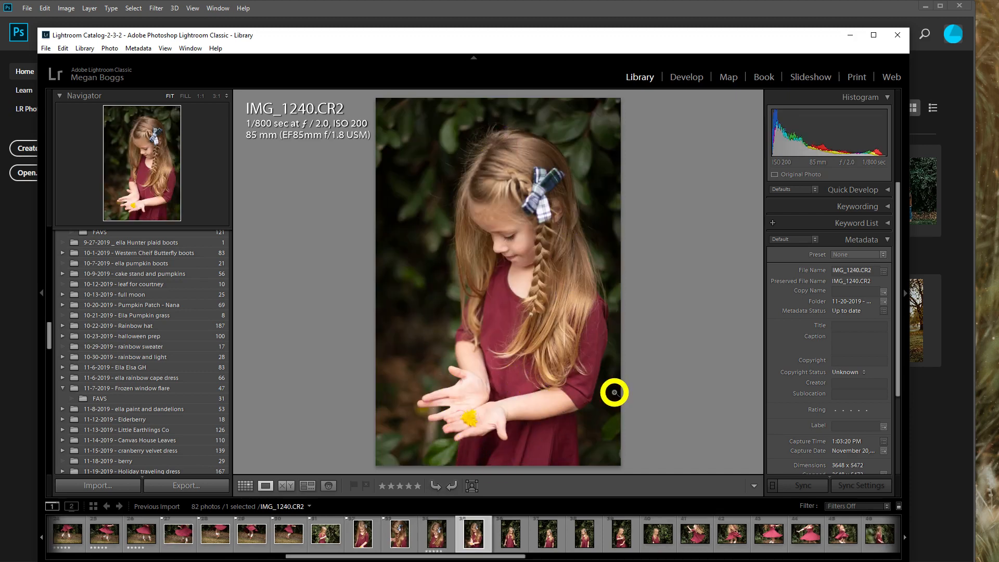
{"action": "key", "text": "Right"}
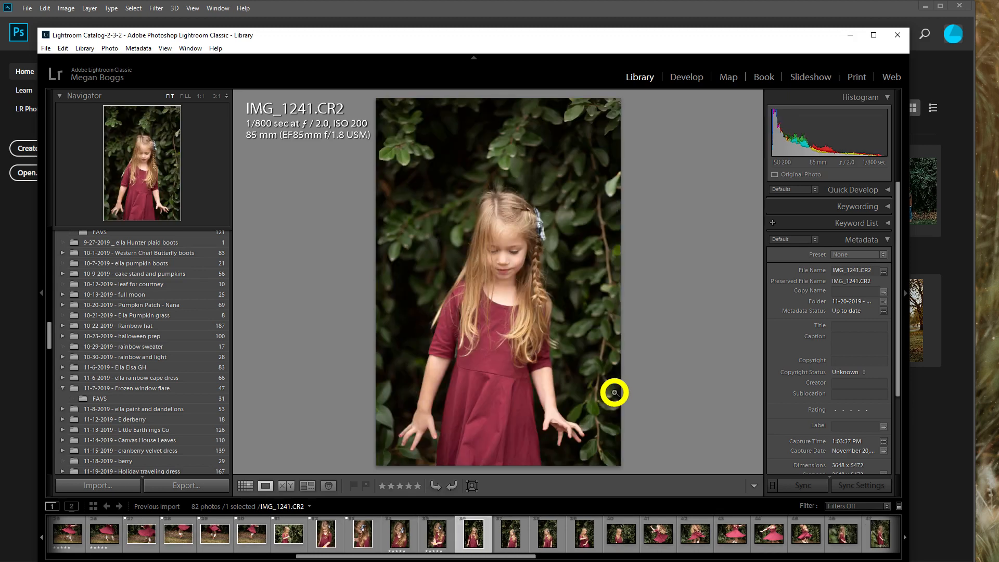
- Rate IMG_1242 and IMG_1244 five stars, and flag IMG_1241, IMG_1243 and IMG_1245 as picks
{"action": "key", "text": "Right"}
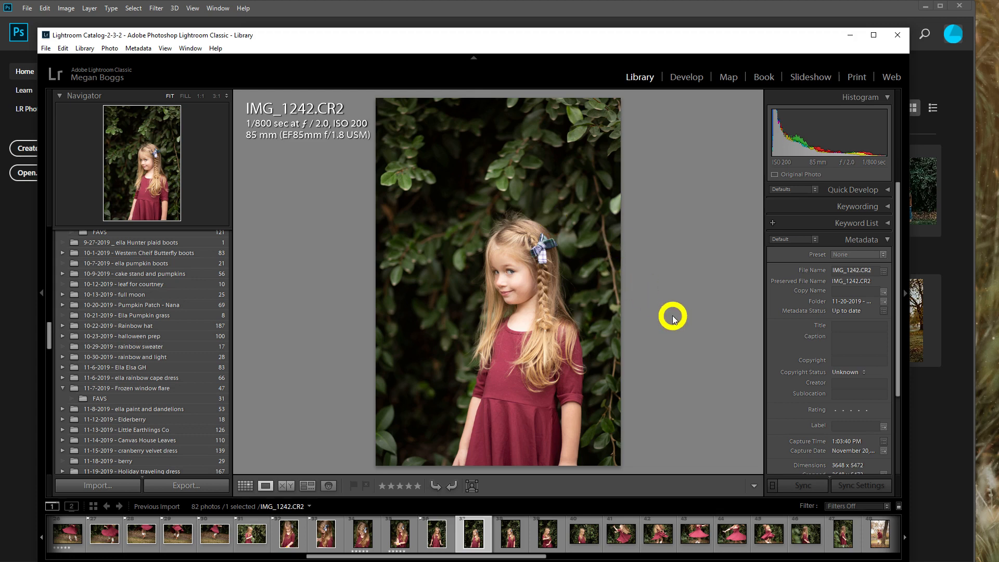
{"action": "key", "text": "Right"}
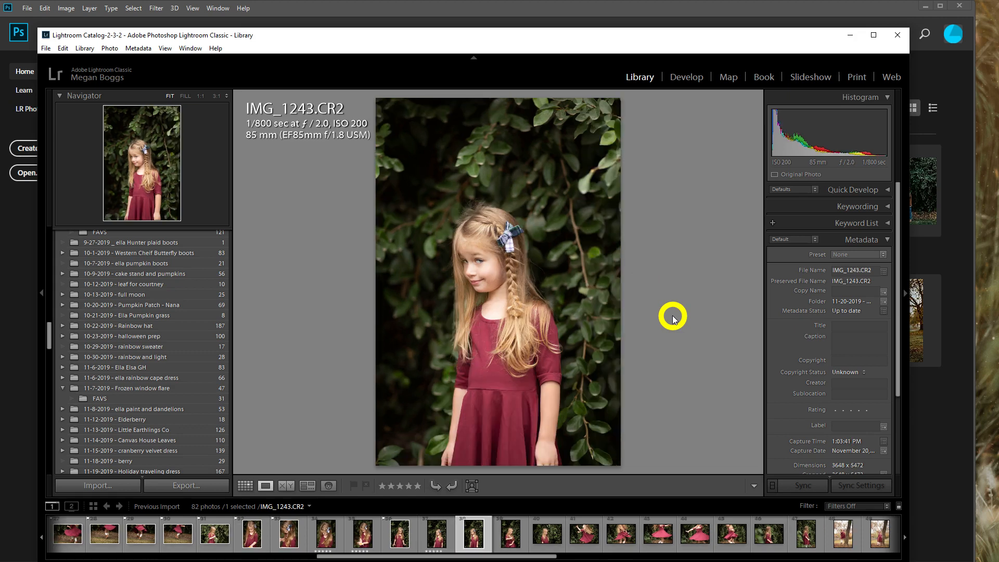
{"action": "key", "text": "Right"}
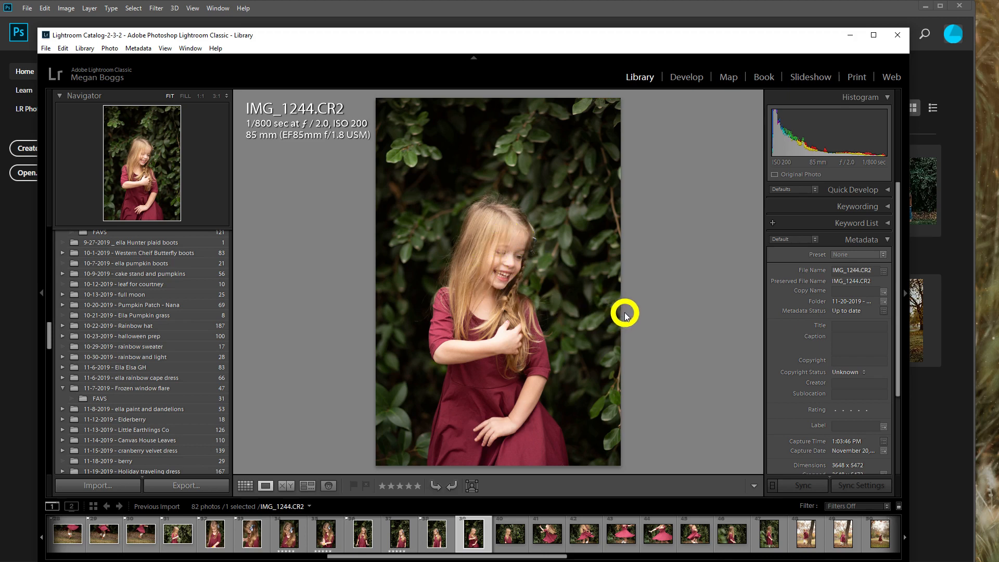
{"action": "key", "text": "Right"}
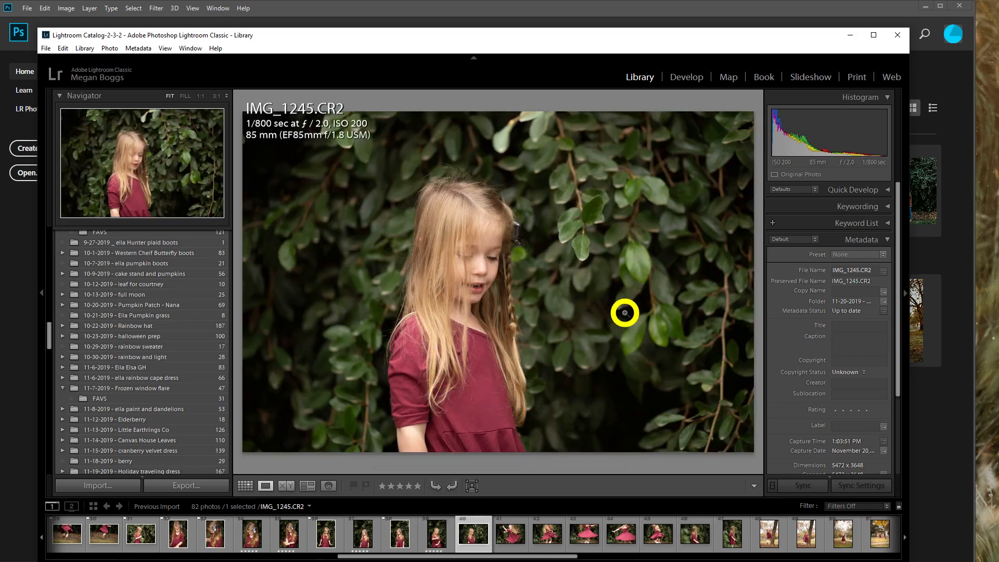
{"action": "key", "text": "Right"}
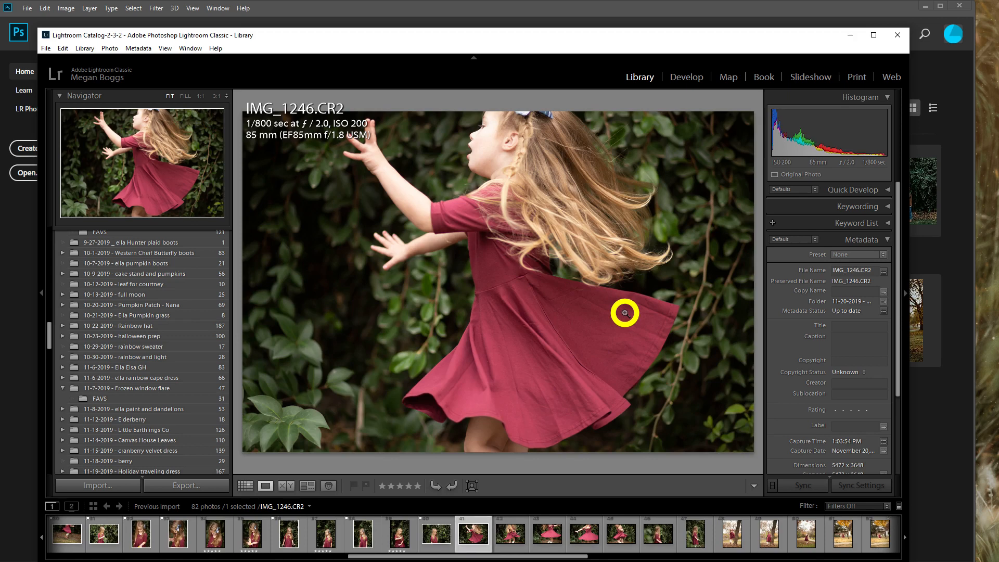
- Flag IMG_1246 through IMG_1250 as picks, leaving them without a star rating
{"action": "key", "text": "Right"}
{"action": "key", "text": "Left"}
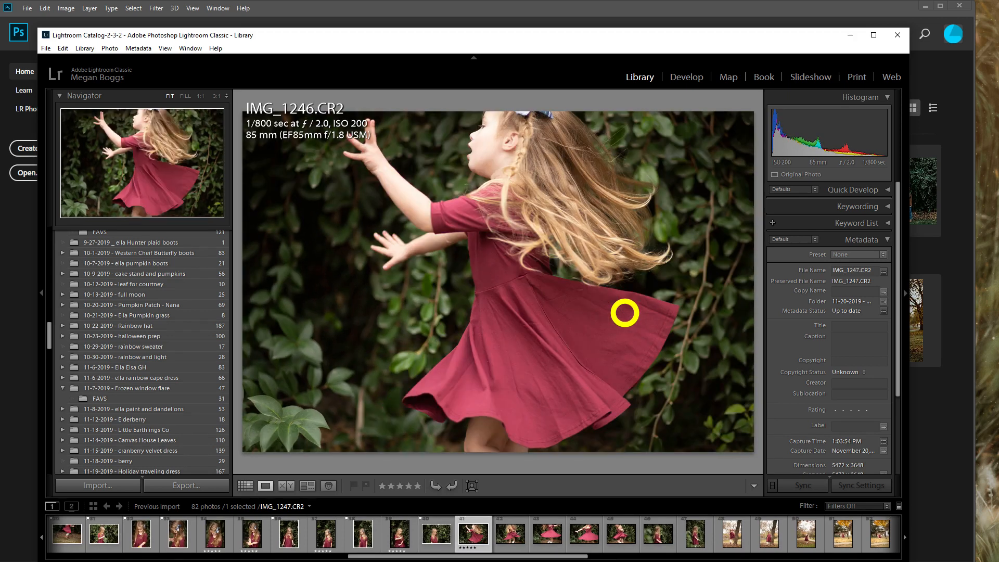
{"action": "key", "text": "Right"}
{"action": "key", "text": "Right"}
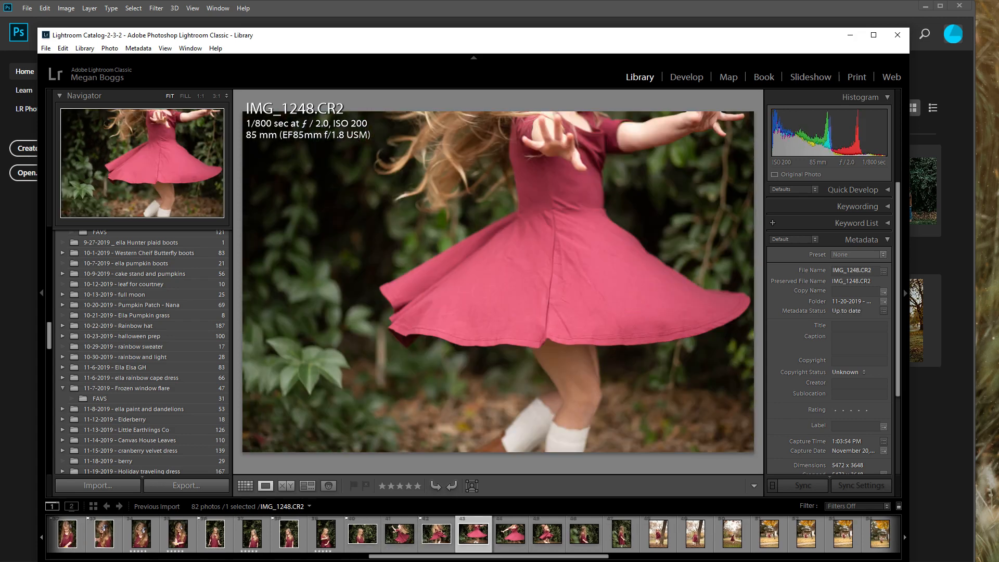
{"action": "key", "text": "Right"}
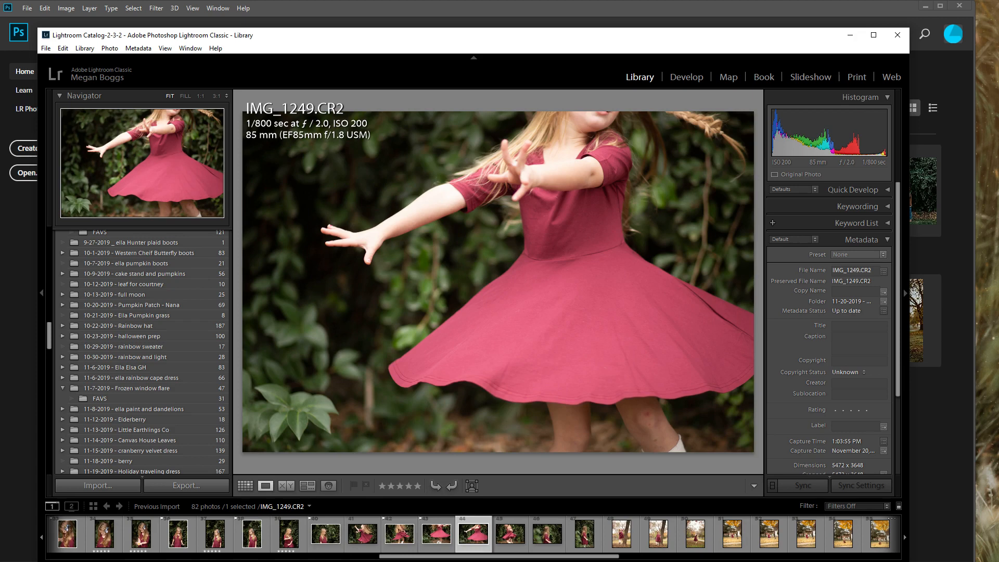
{"action": "key", "text": "Right"}
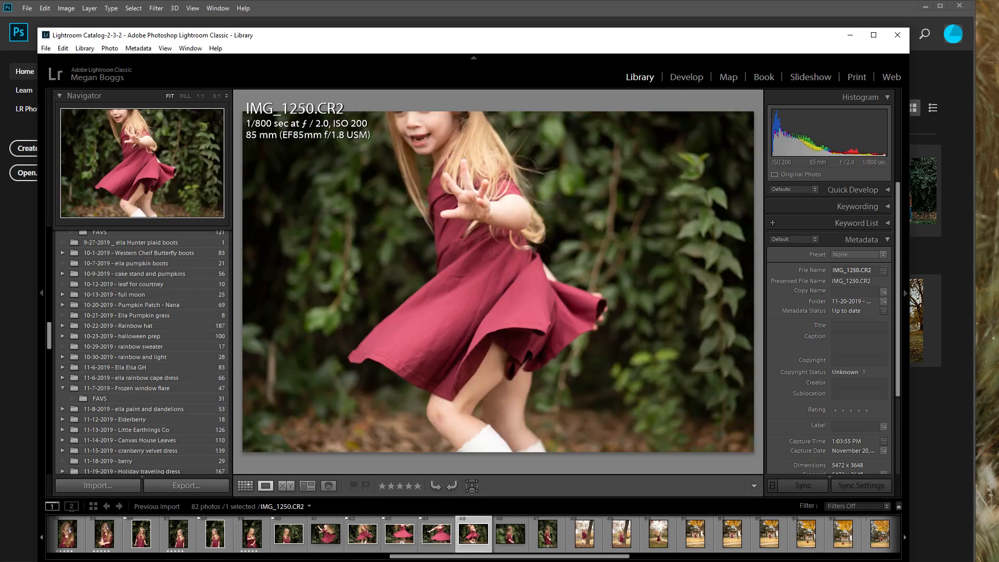
{"action": "key", "text": "Right"}
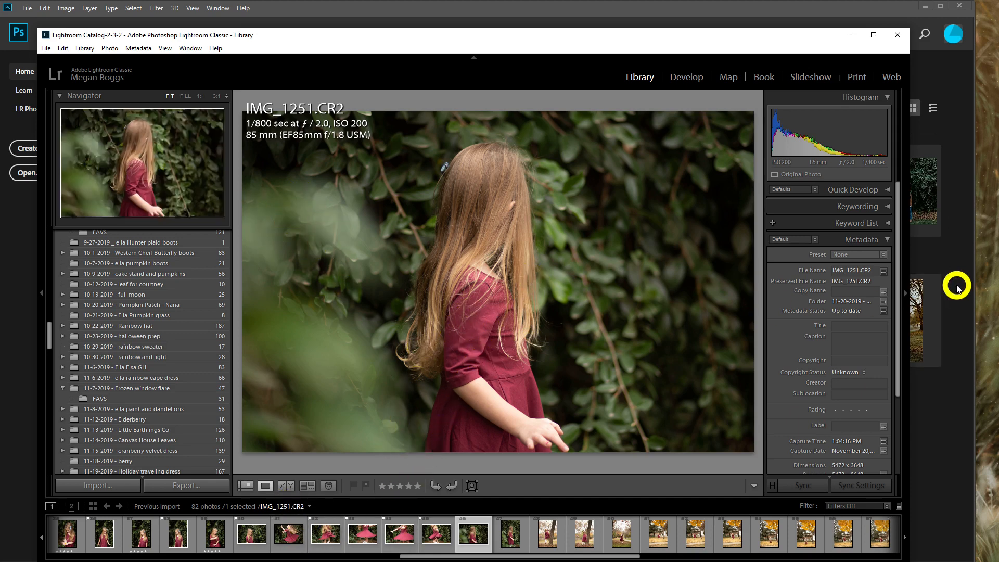
- Rate IMG_1251 through IMG_1255 five stars, and flag IMG_1256 as a pick
{"action": "key", "text": "Right"}
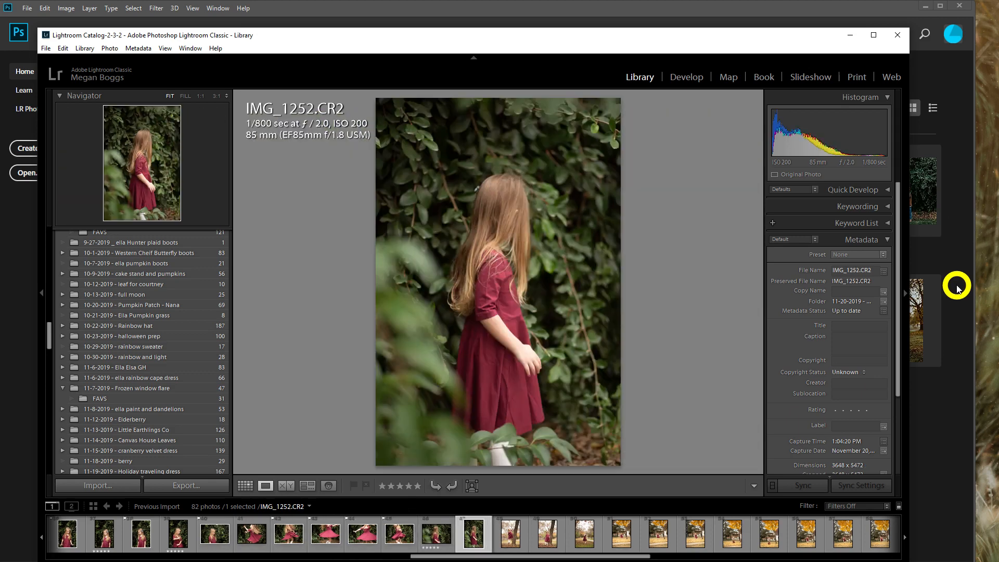
{"action": "key", "text": "Right"}
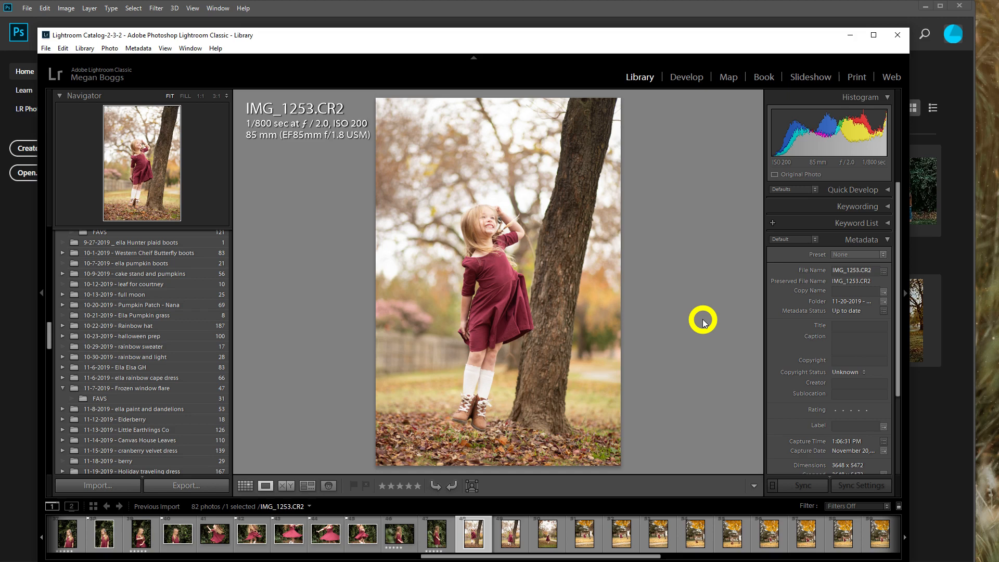
{"action": "key", "text": "Right"}
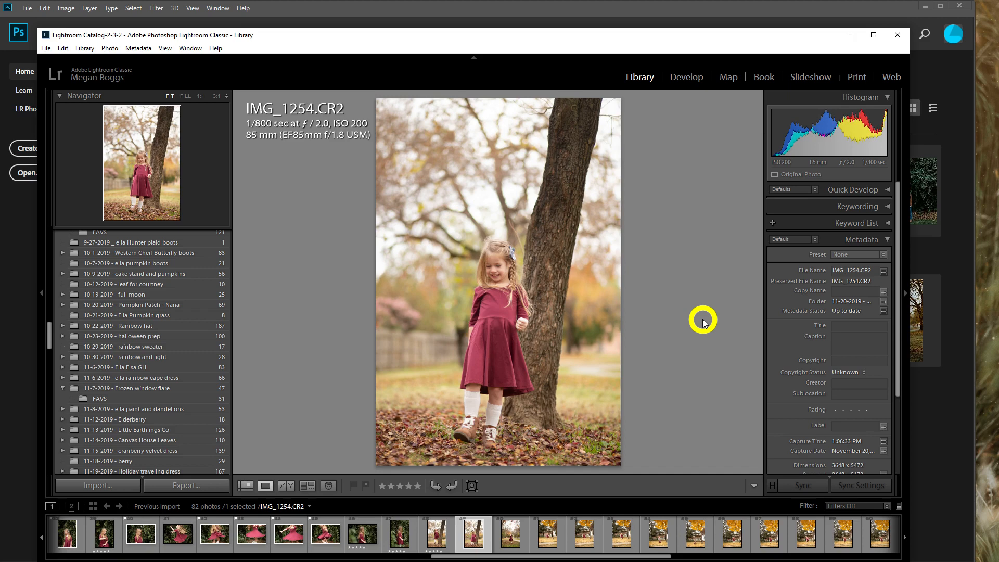
{"action": "key", "text": "Right"}
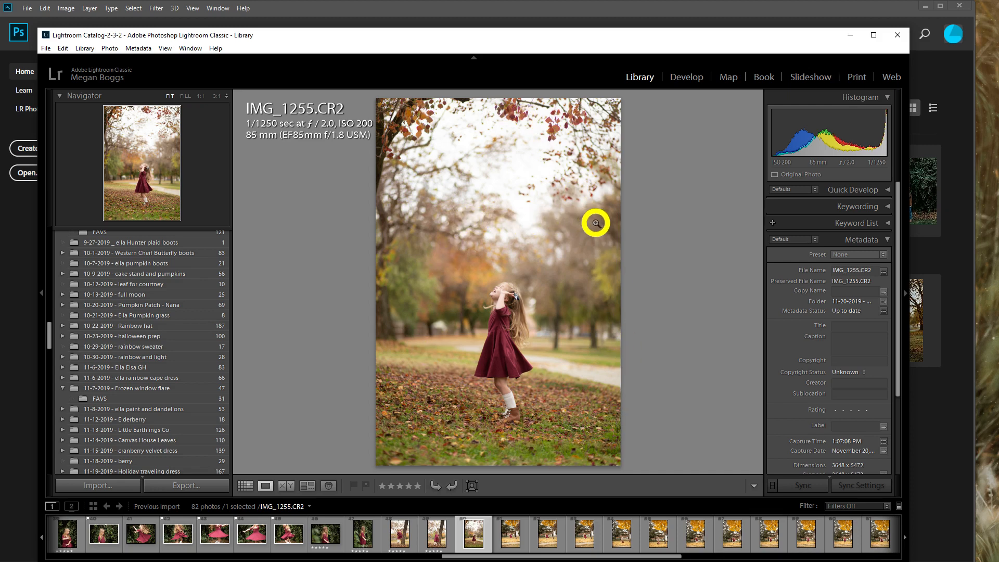
{"action": "key", "text": "Right"}
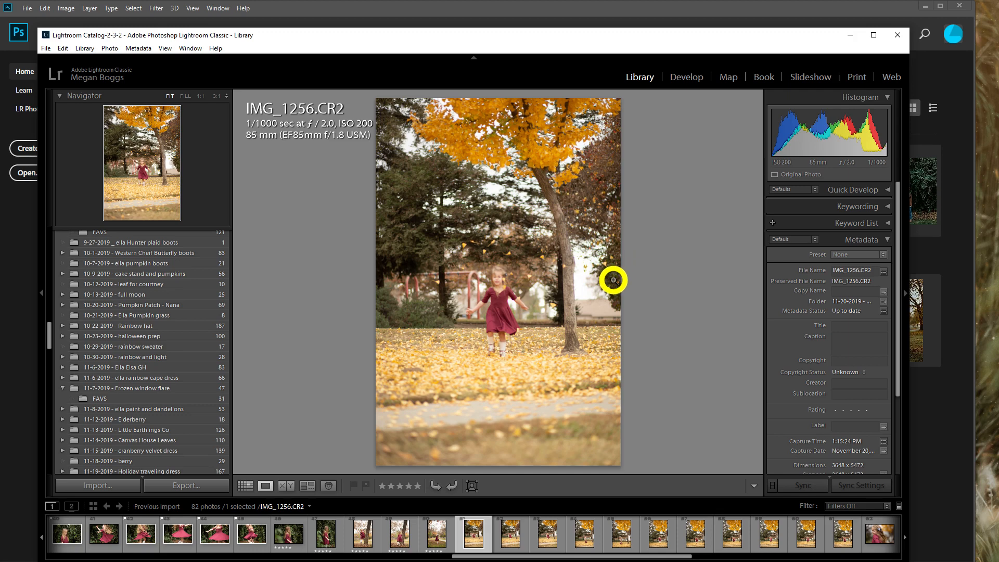
{"action": "key", "text": "Right"}
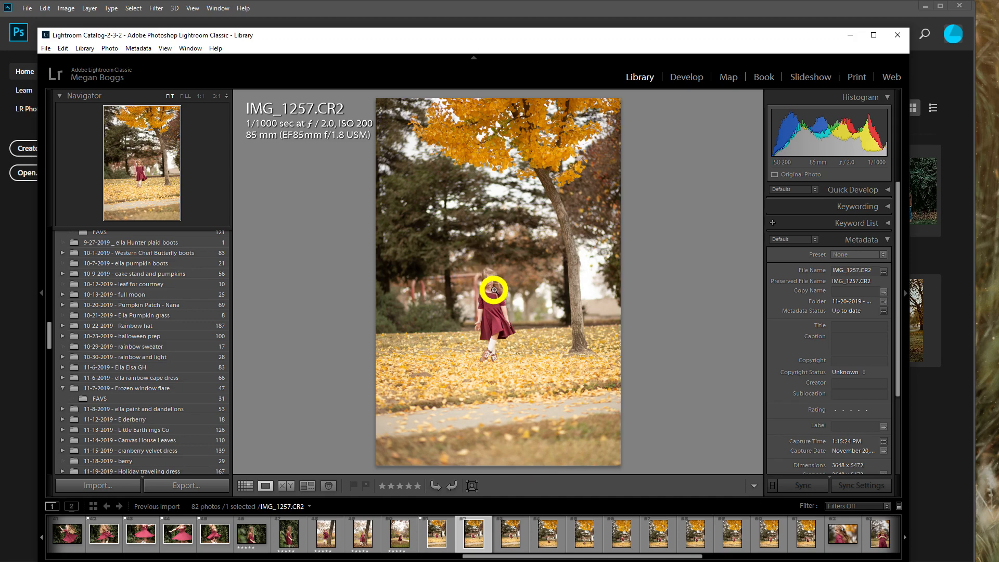
- Check the girl's face in IMG_1257 at 1:1 magnification, and rate the photo five stars
{"action": "left_click", "coordinate": [486, 287]}
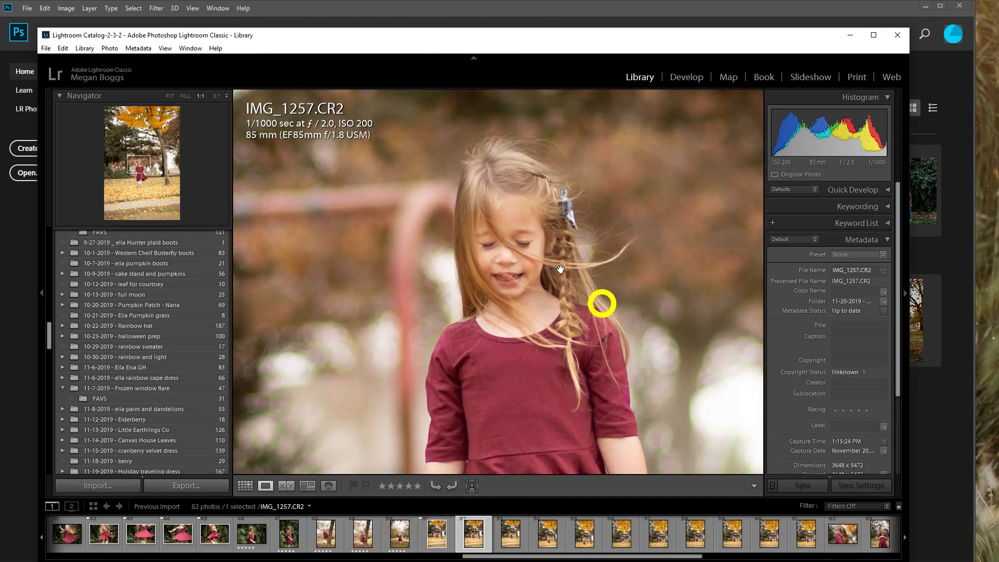
{"action": "key", "text": "Right"}
{"action": "left_click", "coordinate": [554, 404]}
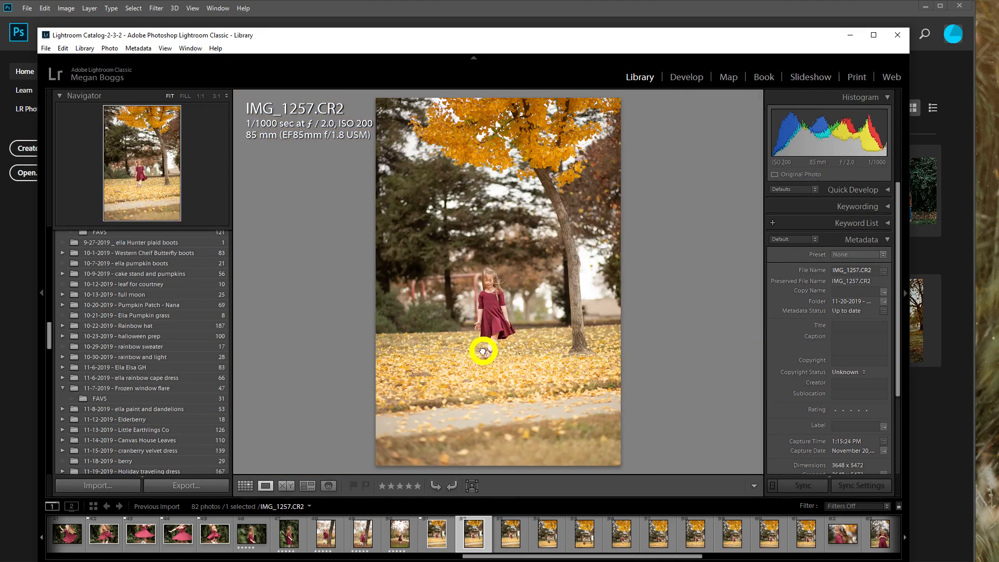
{"action": "left_click", "coordinate": [483, 350]}
{"action": "left_click", "coordinate": [613, 405]}
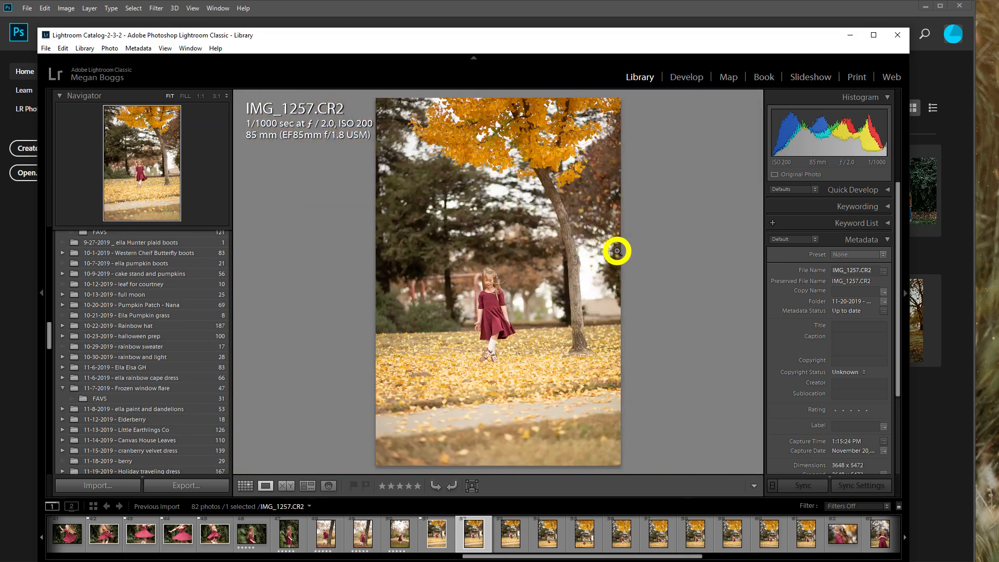
{"action": "key", "text": "Right"}
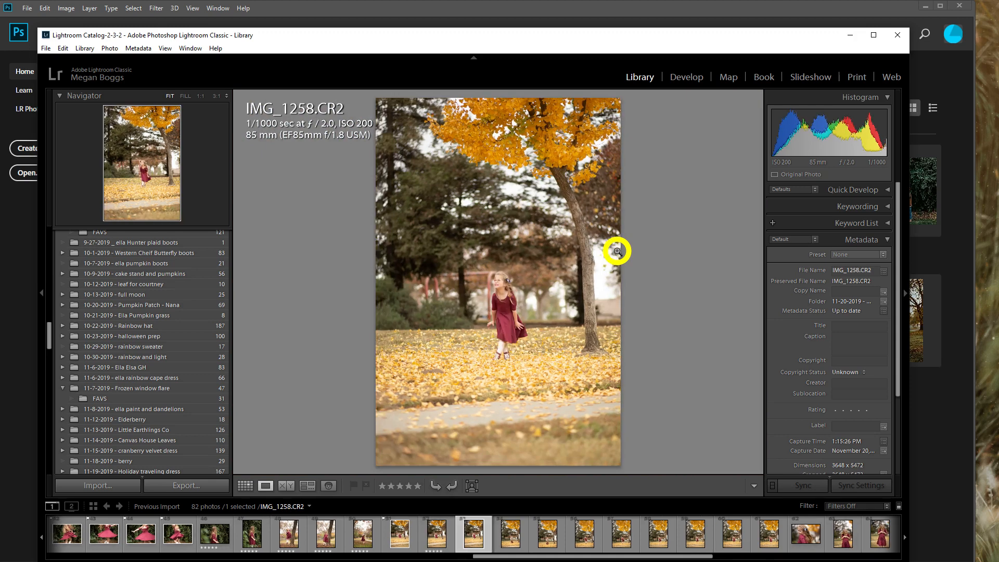
- Check the girl's face in IMG_1258 at 1:1 magnification, and rate the photo five stars
{"action": "left_click", "coordinate": [511, 316]}
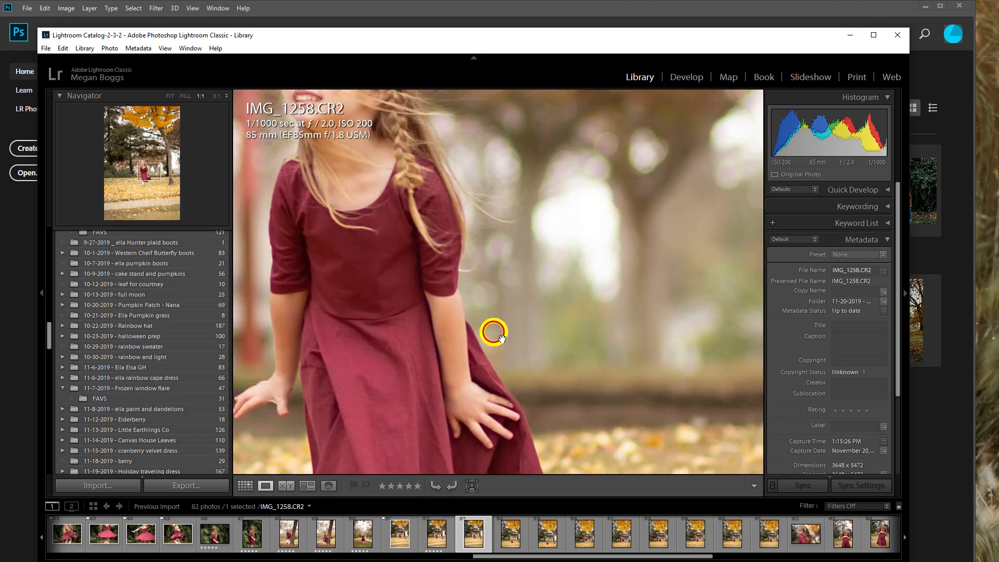
{"action": "left_click_drag", "start_coordinate": [462, 308], "coordinate": [530, 372]}
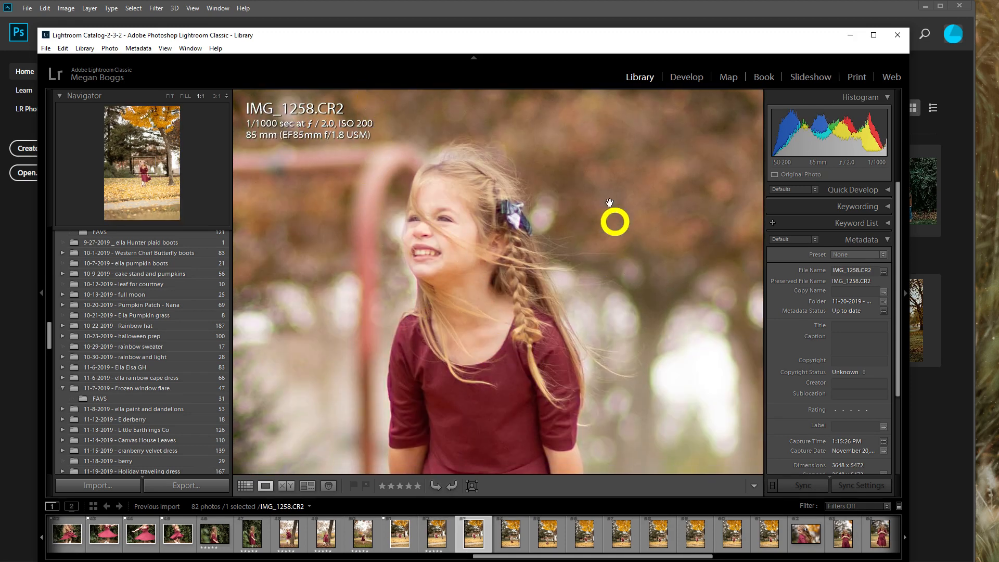
{"action": "left_click", "coordinate": [574, 369]}
{"action": "key", "text": "Right"}
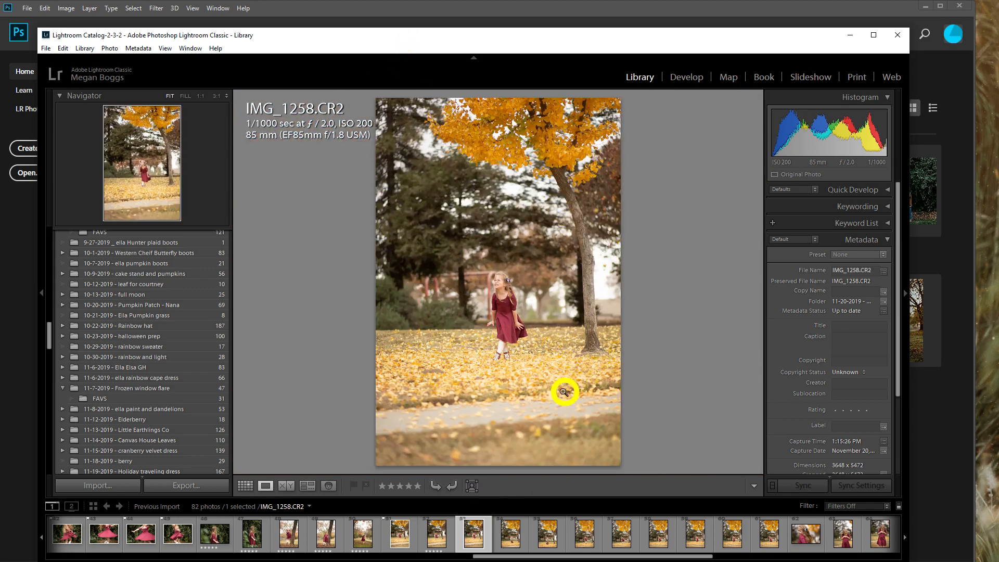
{"action": "key", "text": "Right"}
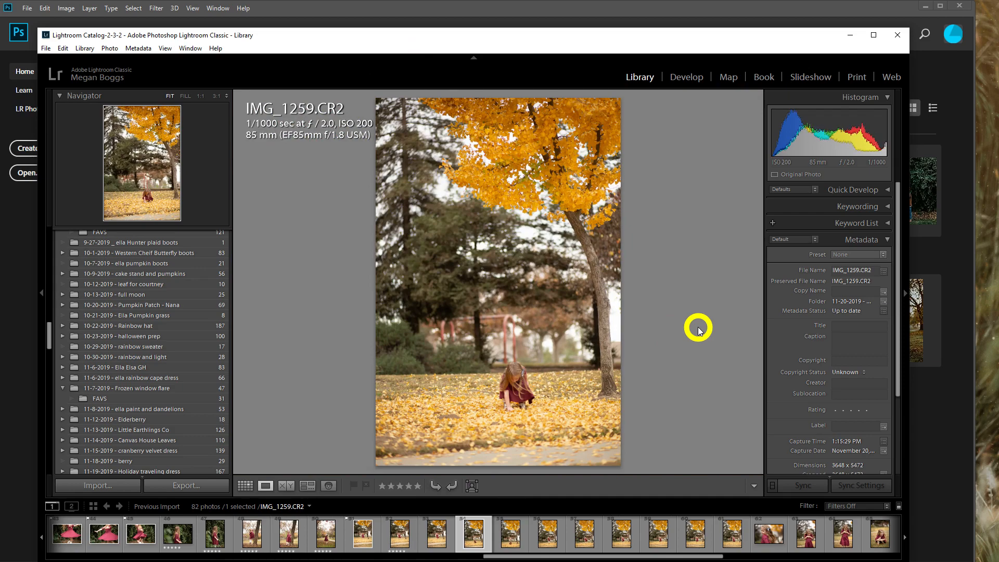
- Rate IMG_1259, IMG_1260 and IMG_1261 five stars, checking IMG_1261 up close before rating it
{"action": "key", "text": "Right"}
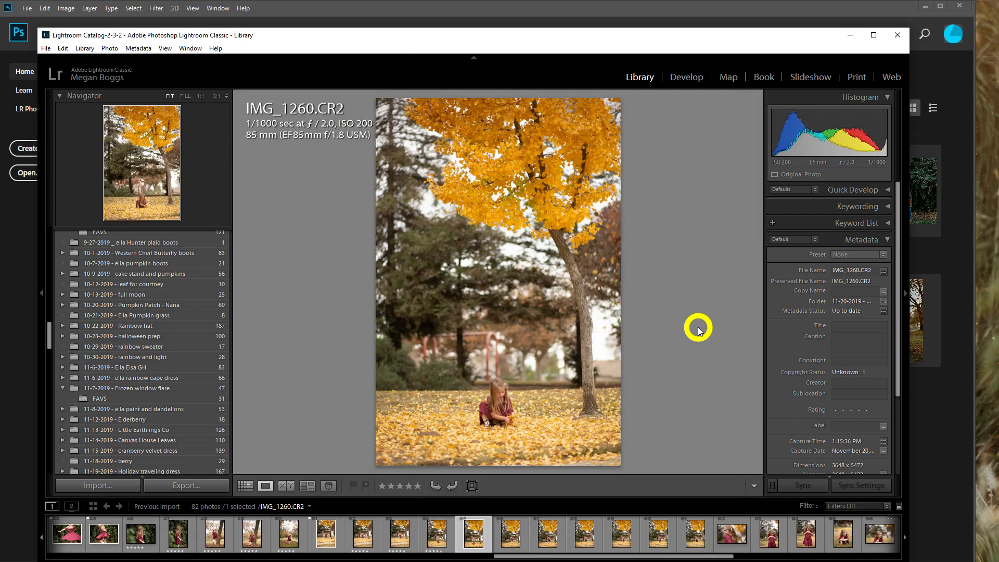
{"action": "key", "text": "Right"}
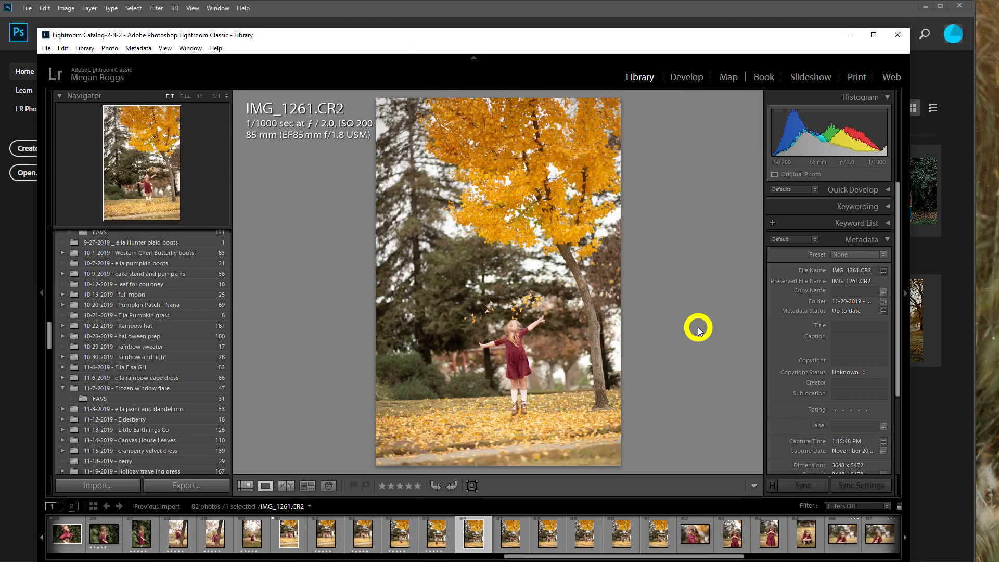
{"action": "left_click", "coordinate": [535, 354]}
{"action": "left_click", "coordinate": [505, 383]}
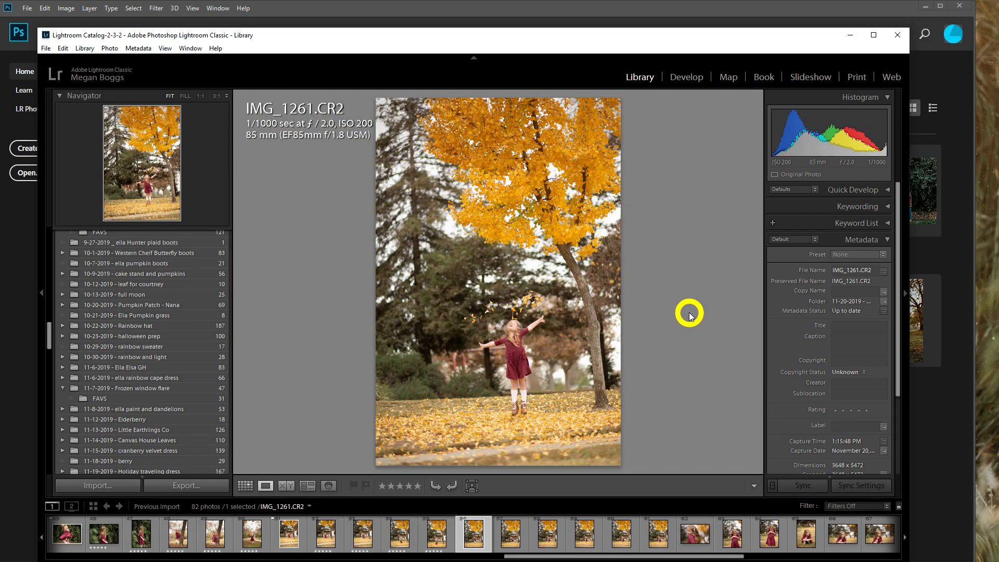
{"action": "key", "text": "Right"}
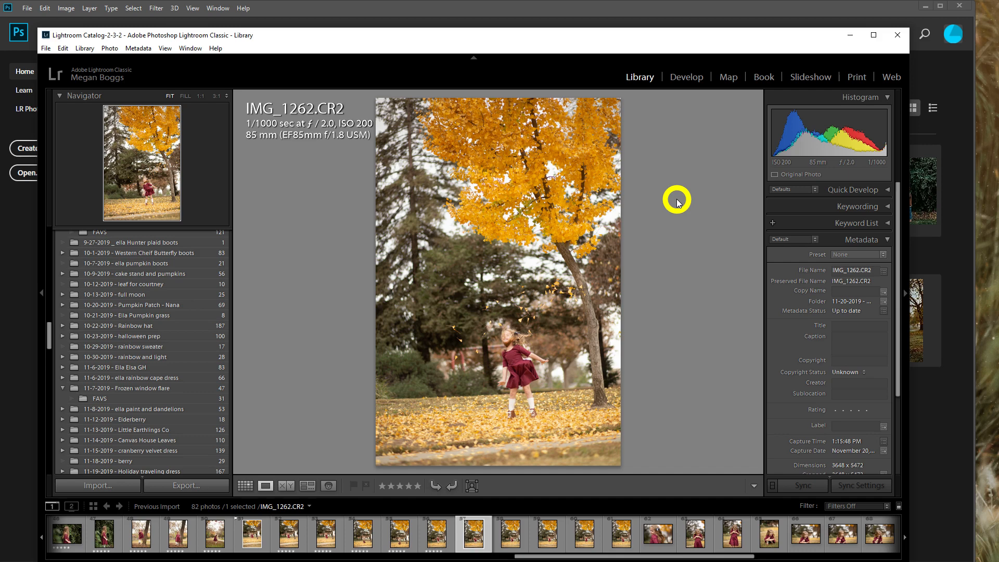
- Rate IMG_1262, IMG_1263 and IMG_1264 five stars, checking the girl in IMG_1264 up close before rating it
{"action": "key", "text": "Right"}
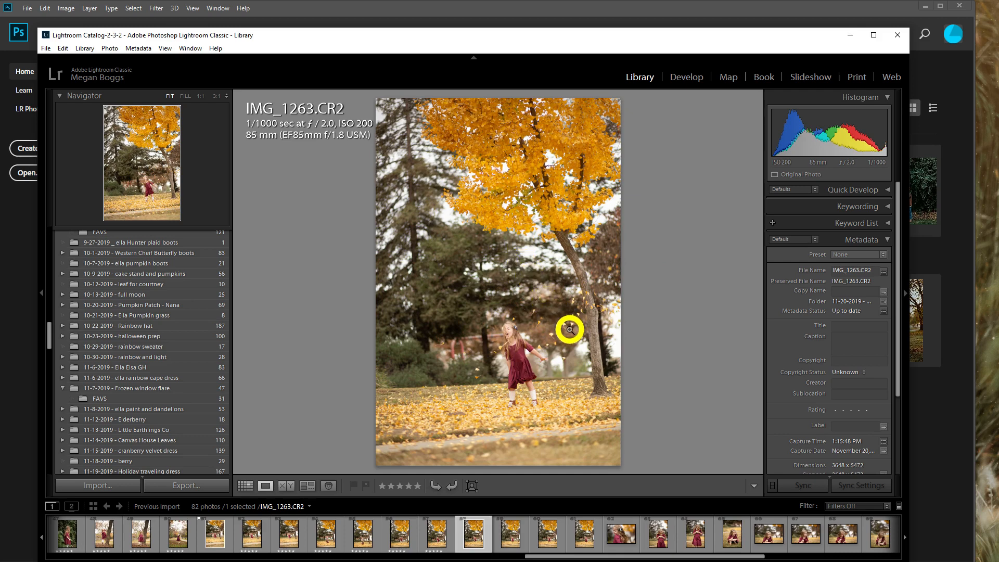
{"action": "key", "text": "Right"}
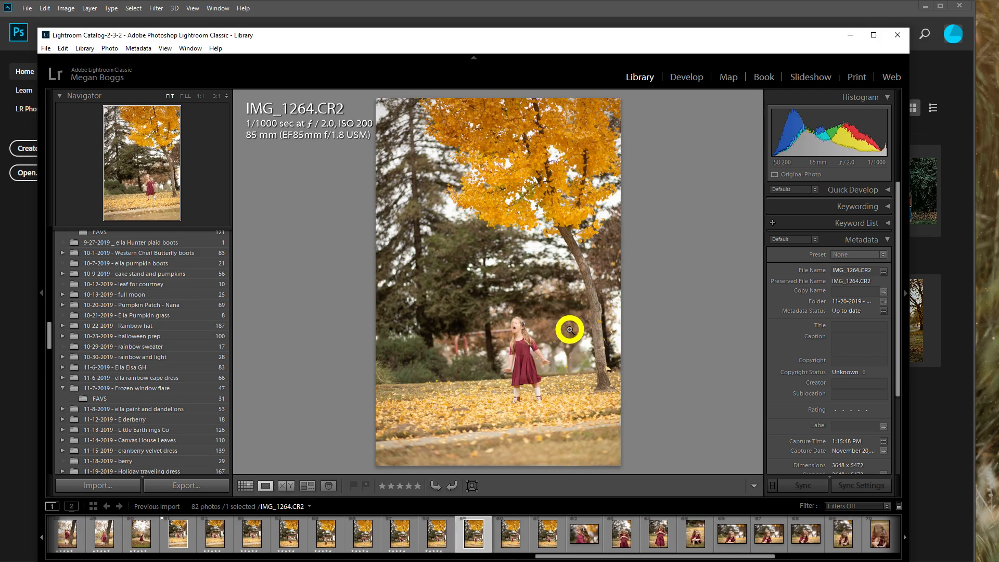
{"action": "left_click", "coordinate": [515, 341]}
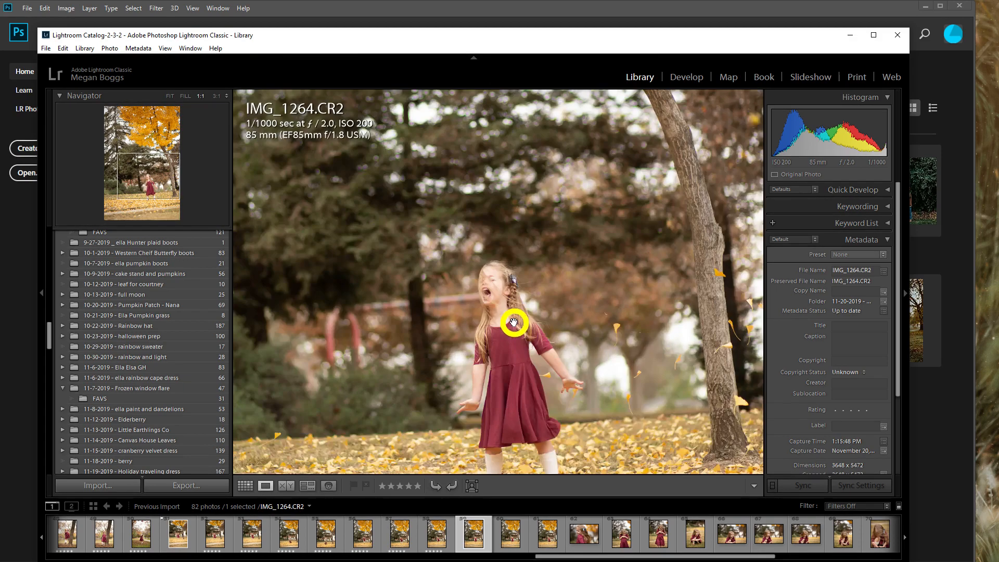
{"action": "left_click", "coordinate": [448, 303]}
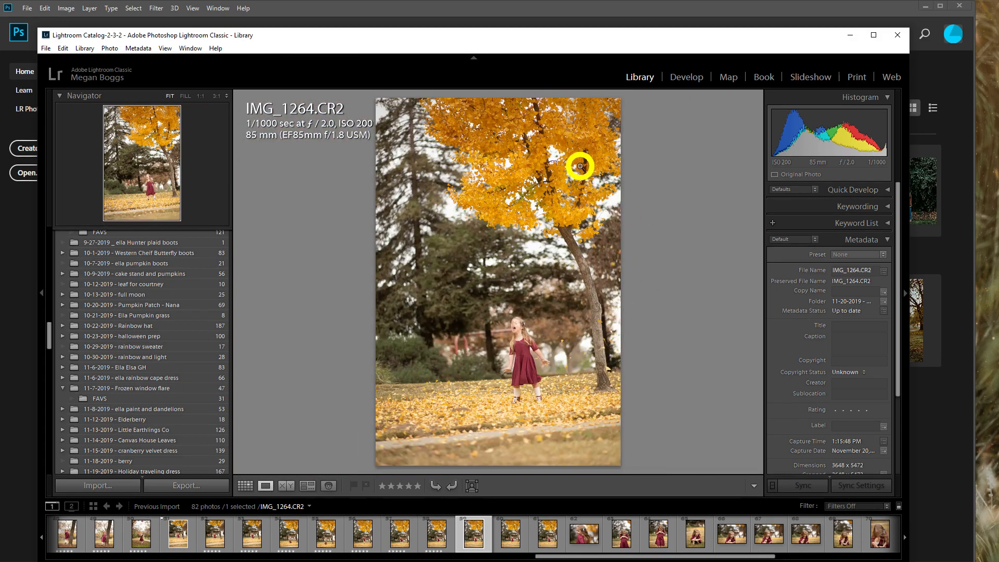
{"action": "key", "text": "Right"}
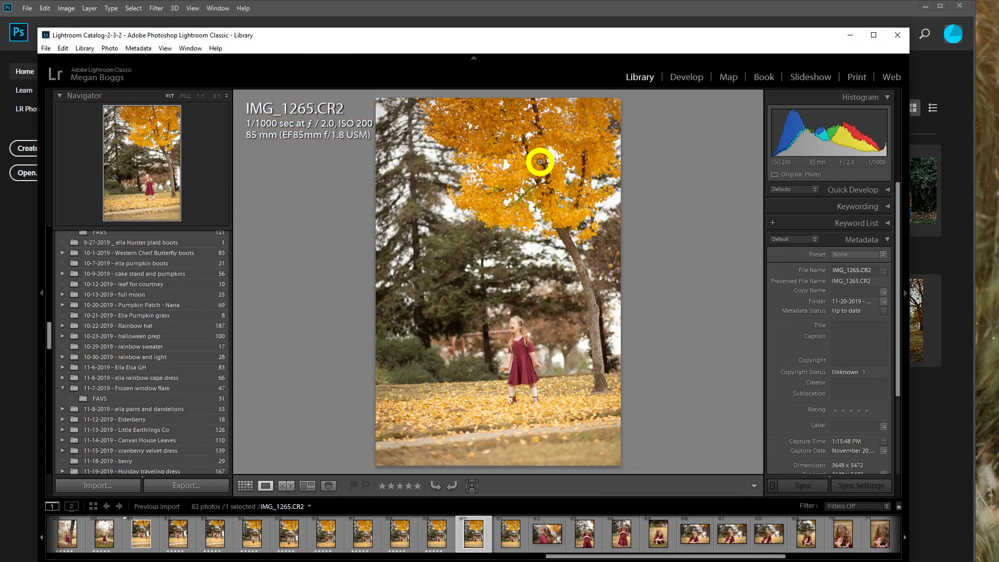
- Flag IMG_1265 and IMG_1266 as picks, and rate IMG_1267 and IMG_1268 five stars
{"action": "key", "text": "Right"}
{"action": "key", "text": "Right"}
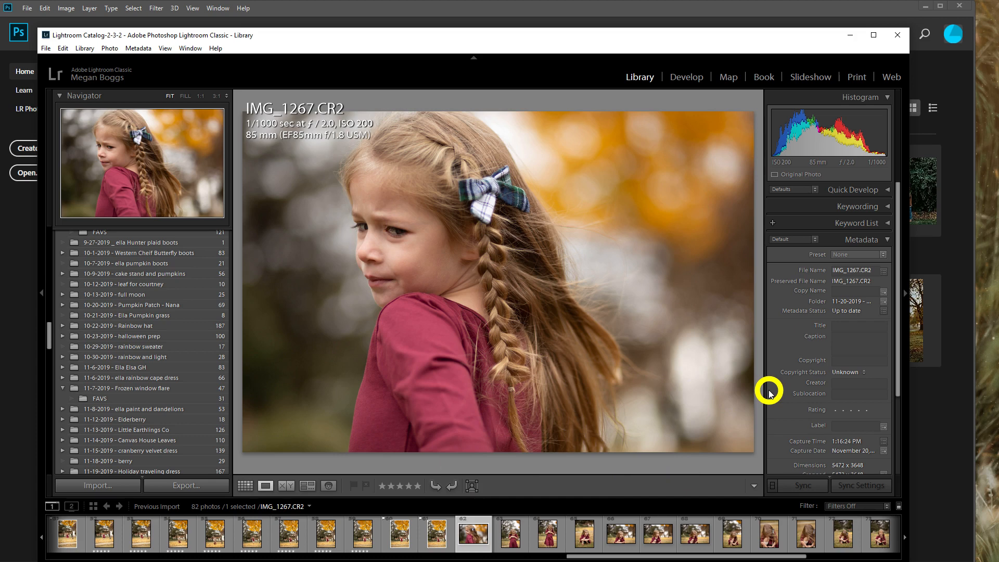
{"action": "key", "text": "Right"}
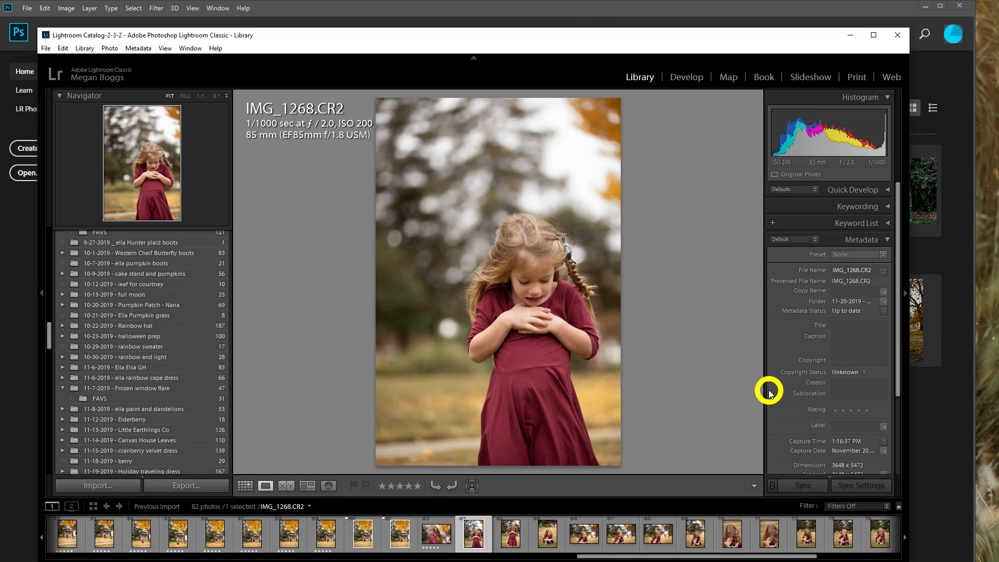
{"action": "key", "text": "5"}
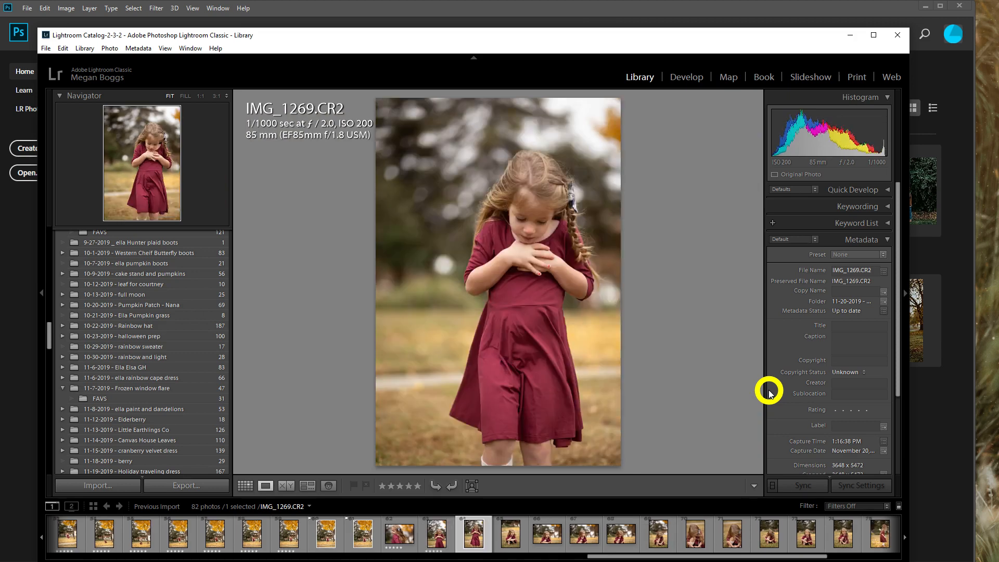
- Rate IMG_1269, IMG_1270 and IMG_1271 five stars, and flag IMG_1272 as a pick
{"action": "key", "text": "5"}
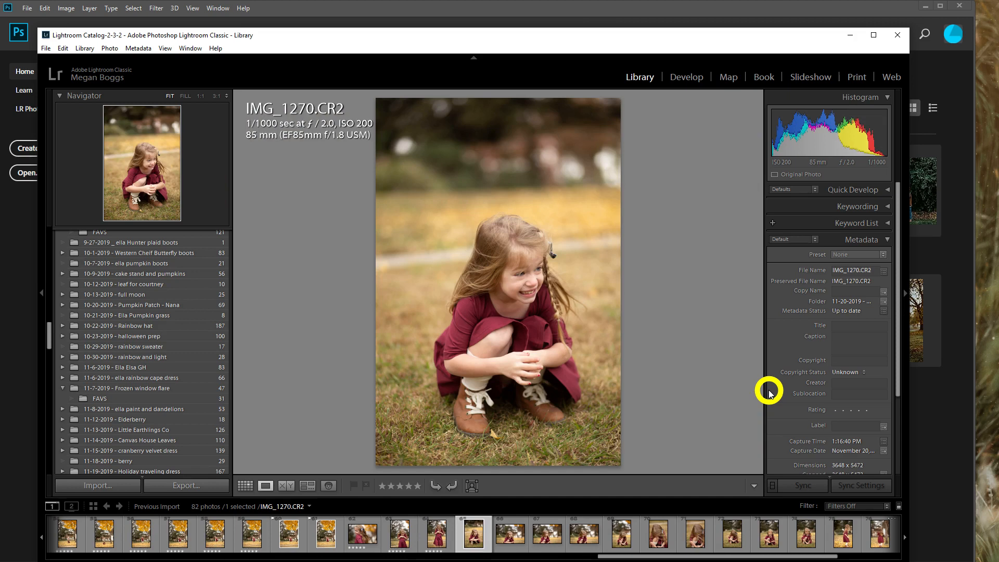
{"action": "key", "text": "5"}
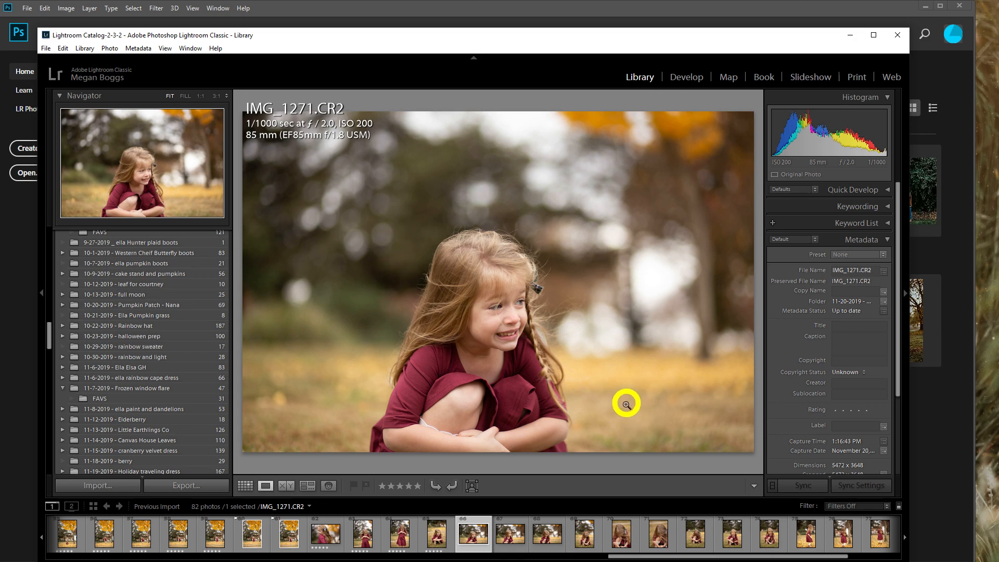
{"action": "key", "text": "Right"}
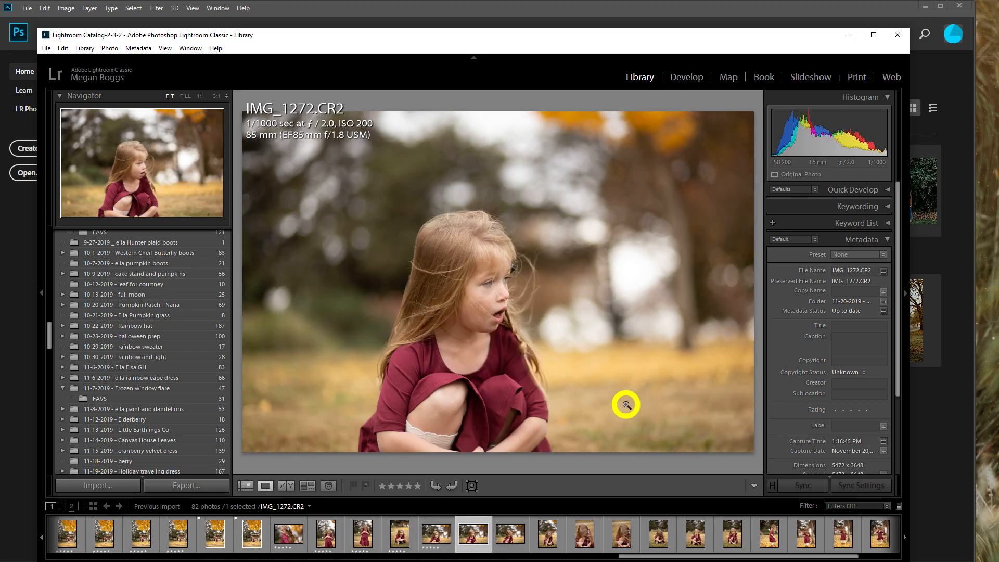
{"action": "key", "text": "Right"}
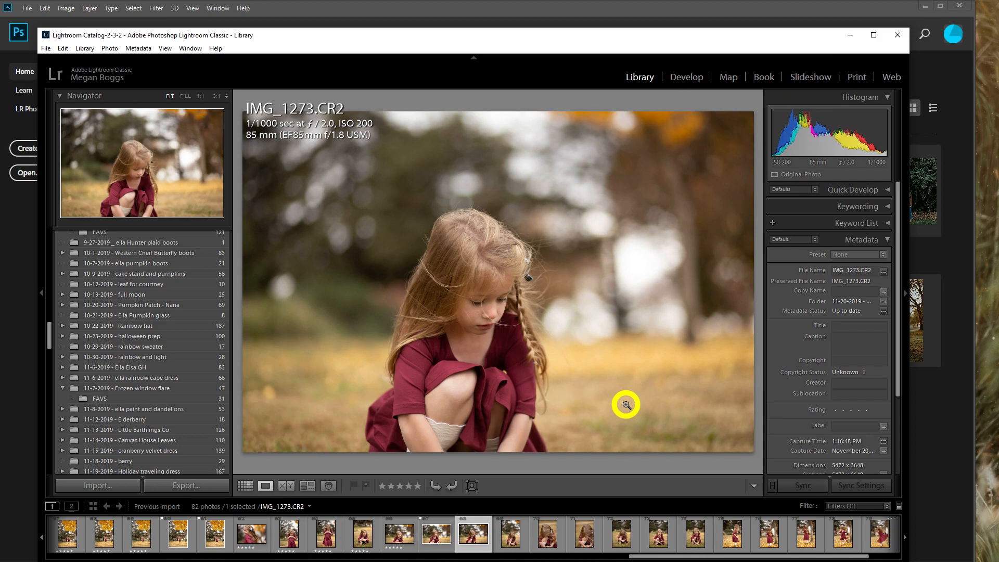
- Rate IMG_1273 and IMG_1274 five stars, comparing them with the neighbouring shots
{"action": "key", "text": "Right"}
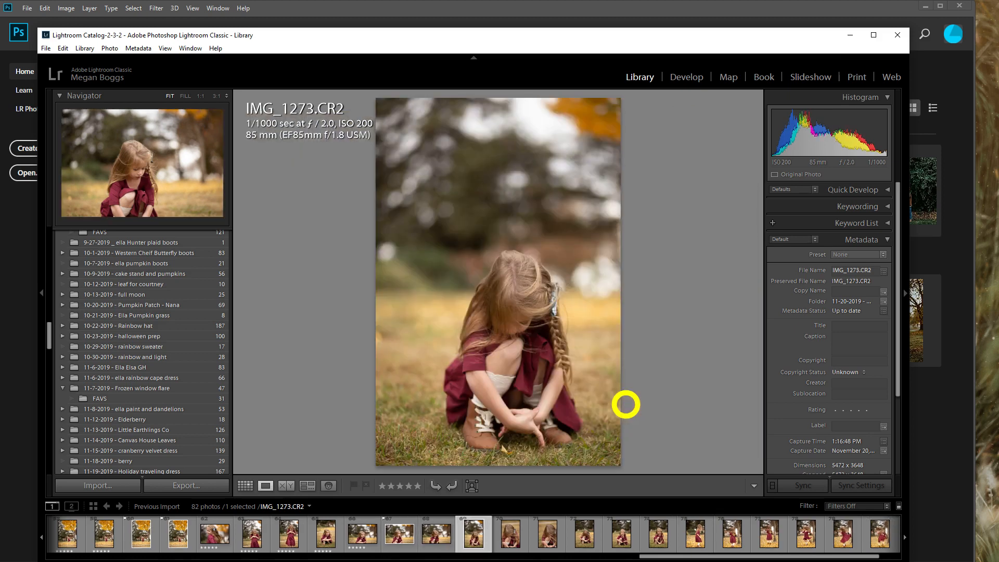
{"action": "key", "text": "Left"}
{"action": "key", "text": "Right"}
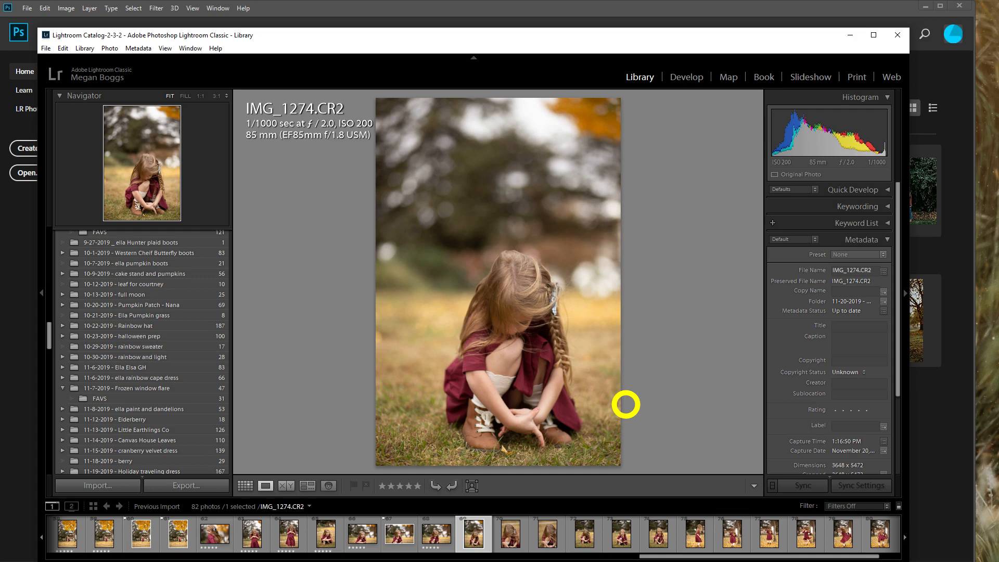
{"action": "key", "text": "Right"}
{"action": "key", "text": "Left"}
{"action": "key", "text": "Right"}
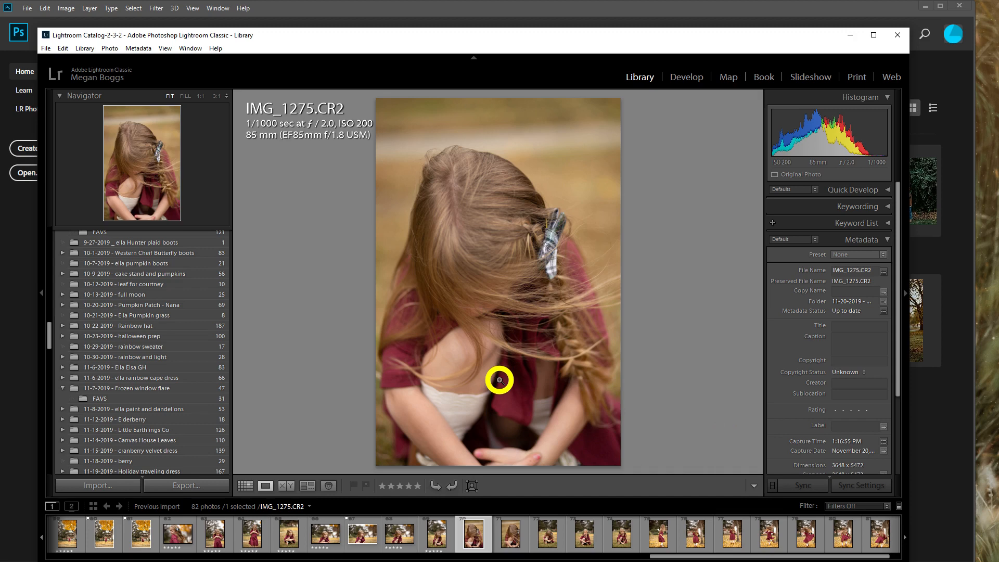
- Compare IMG_1275 with IMG_1276, rate IMG_1275 five stars, and flag IMG_1276 as a pick
{"action": "key", "text": "Right"}
{"action": "key", "text": "Left"}
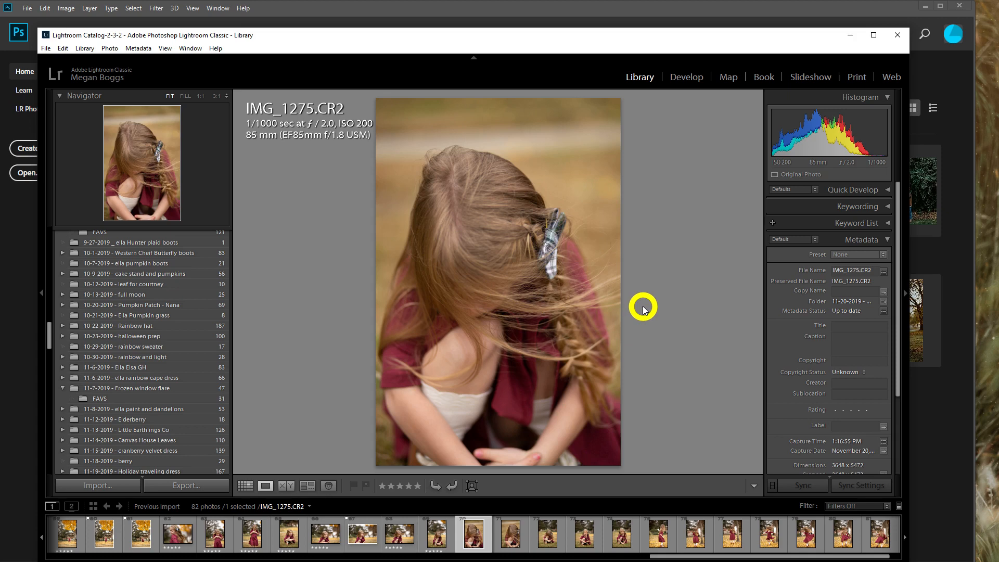
{"action": "key", "text": "Right"}
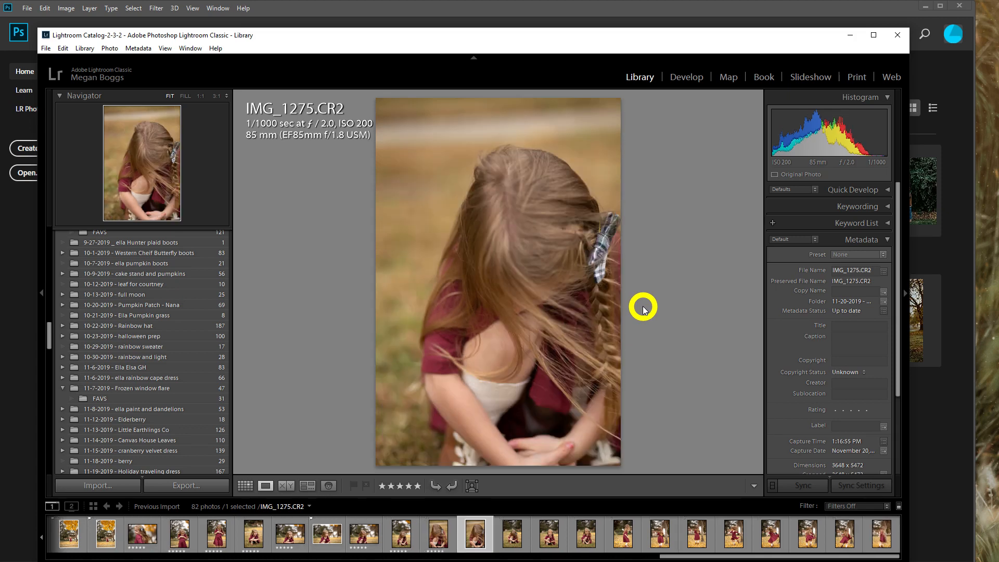
{"action": "key", "text": "Right"}
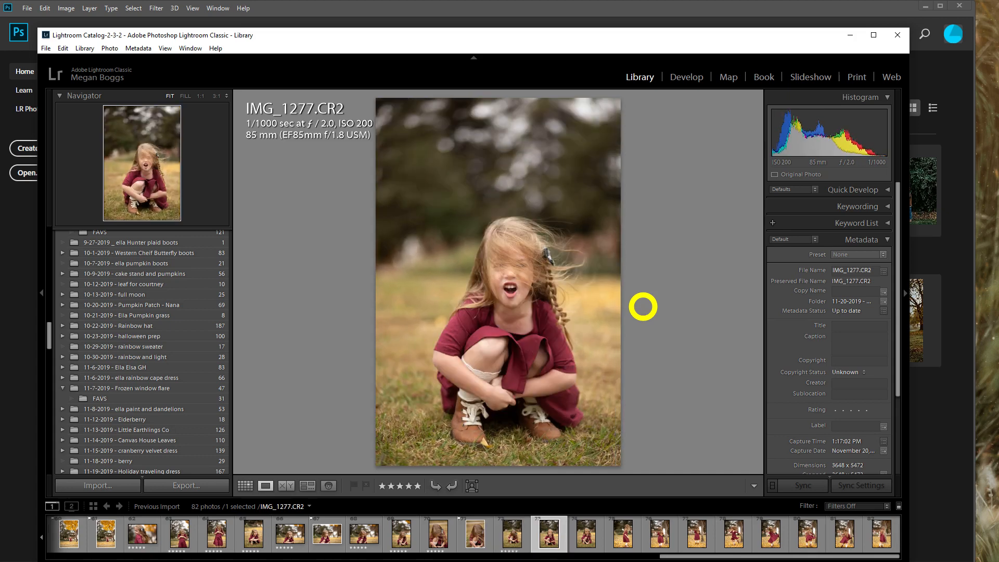
- Rate IMG_1277, IMG_1278 and IMG_1279 five stars, and flag IMG_1280 as a pick
{"action": "key", "text": "Right"}
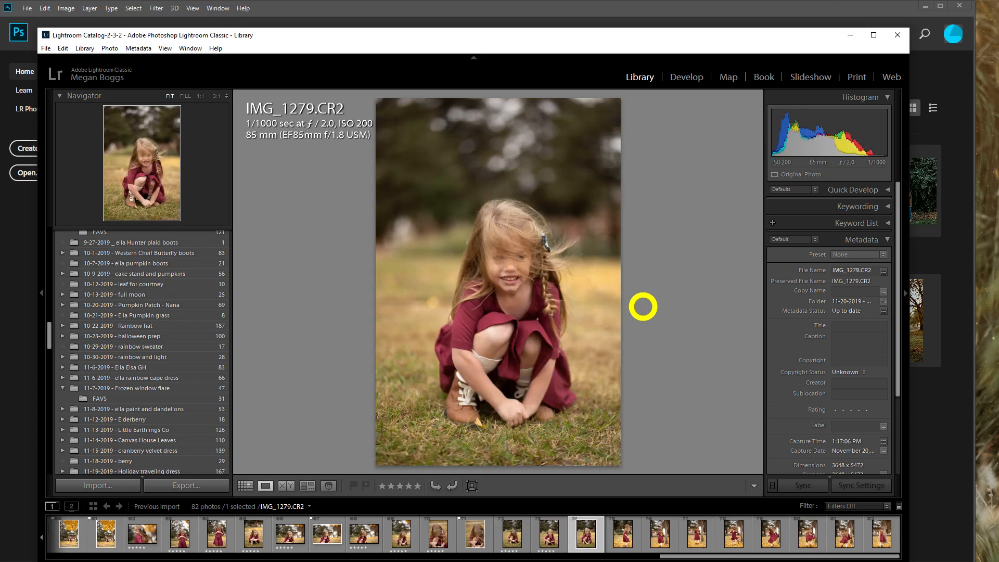
{"action": "key", "text": "Right"}
{"action": "key", "text": "Right"}
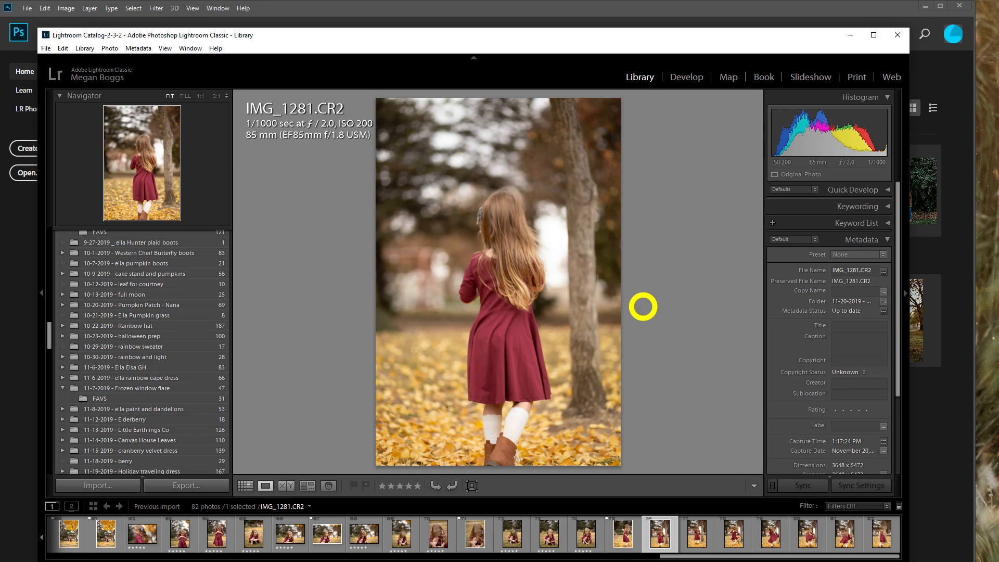
- Flag IMG_1281 as a pick, and rate IMG_1282 and IMG_1283 five stars
{"action": "key", "text": "Right"}
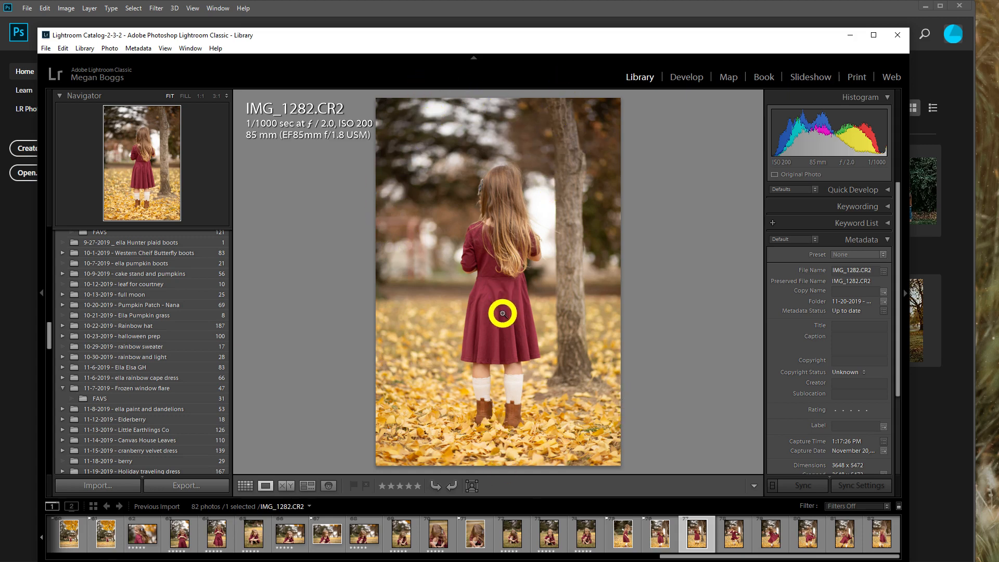
{"action": "key", "text": "Right"}
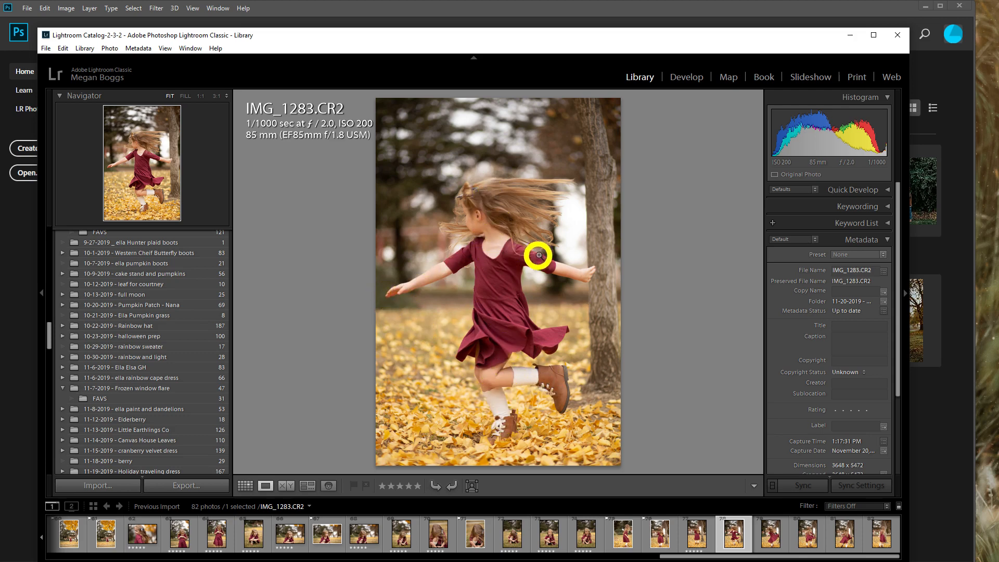
{"action": "key", "text": "Right"}
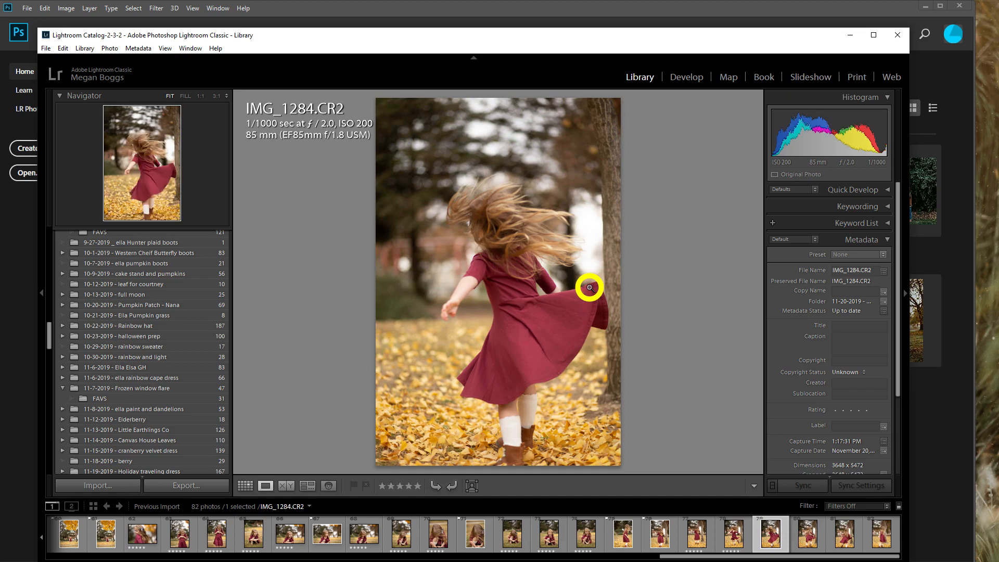
- Flag the last four photos, IMG_1284, IMG_1285, IMG_1286 and IMG_1287, as picks
{"action": "key", "text": "Right"}
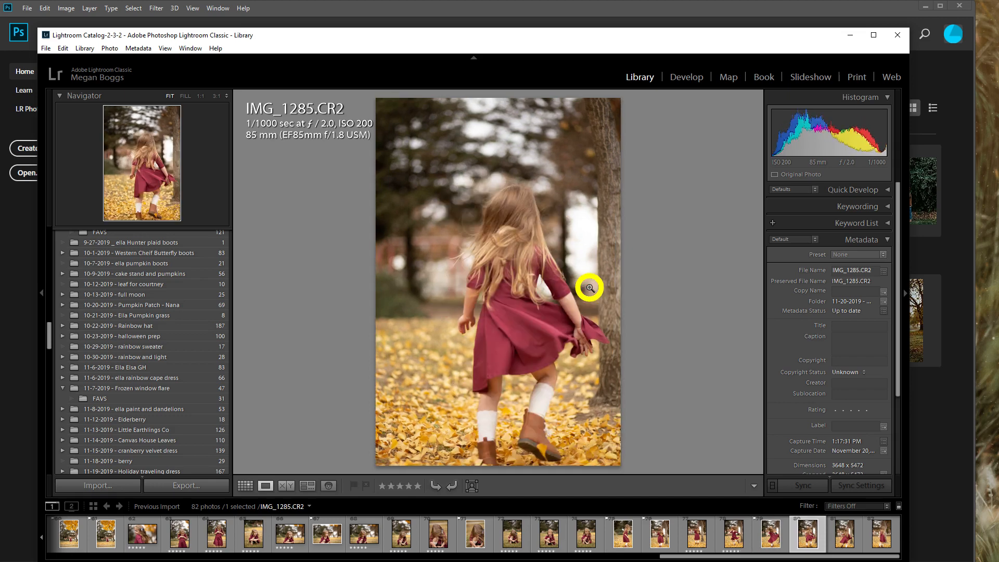
{"action": "key", "text": "Right"}
{"action": "key", "text": "Right"}
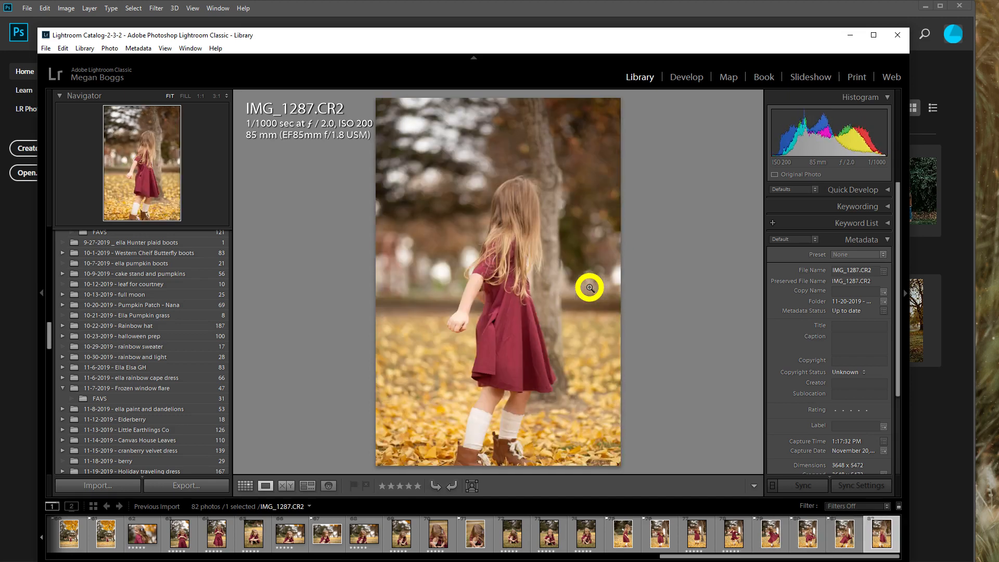
{"action": "key", "text": "p"}
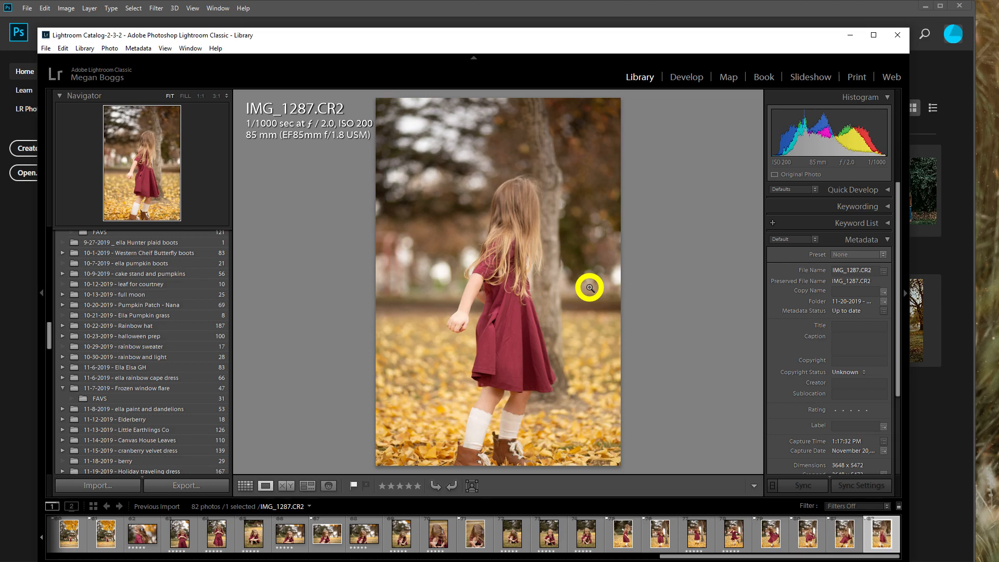